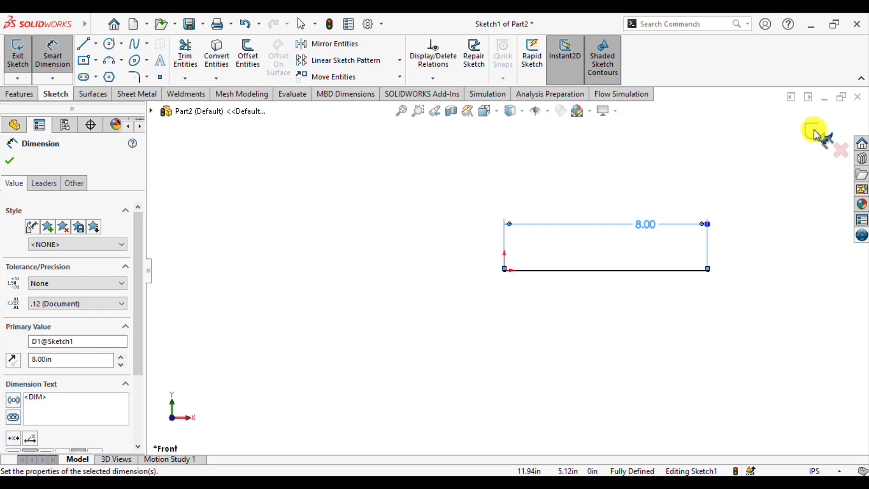
Finish the line sketch and create an iso rectangular tube structural member, size 50 x 30 x 2.6, along the sketched line.
left_click(816, 130)
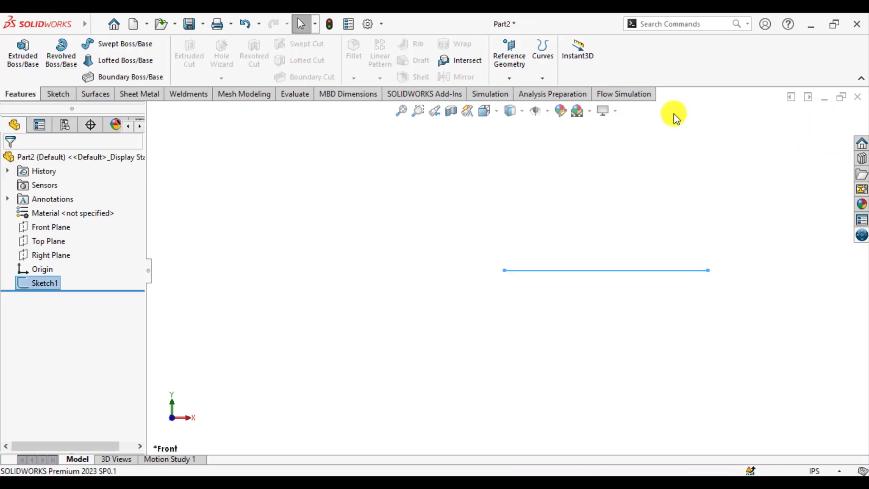
left_click(200, 95)
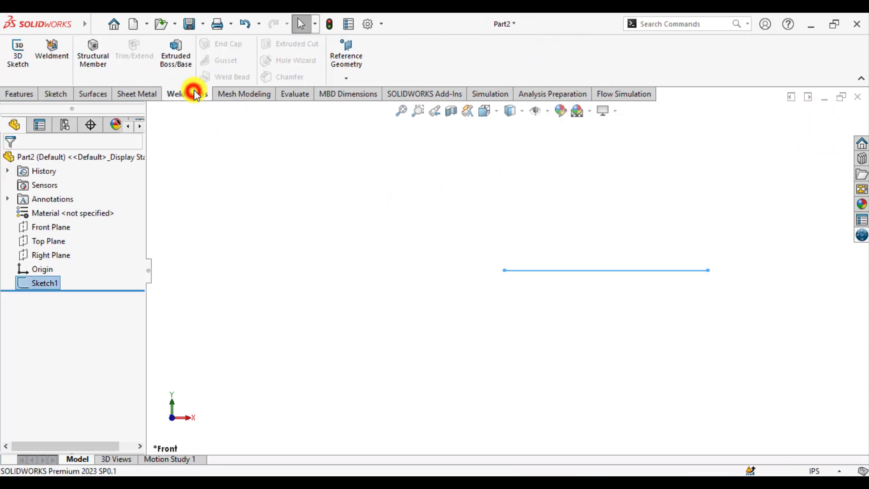
left_click(96, 53)
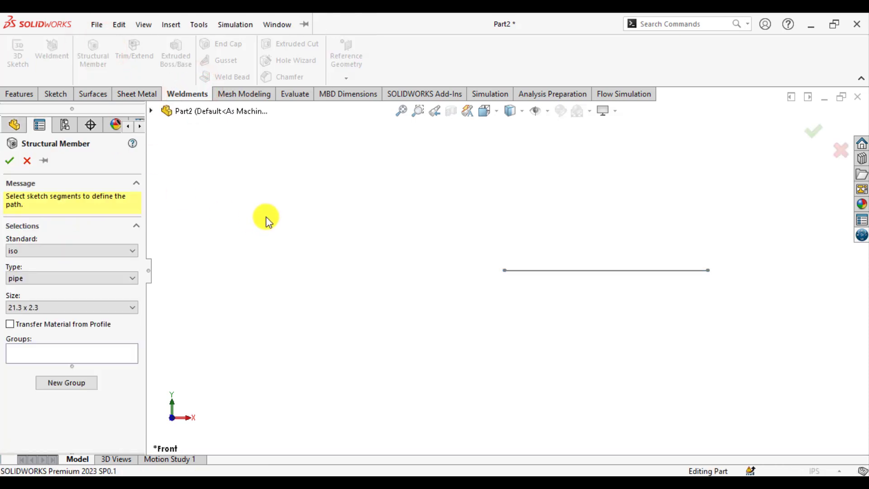
left_click(56, 279)
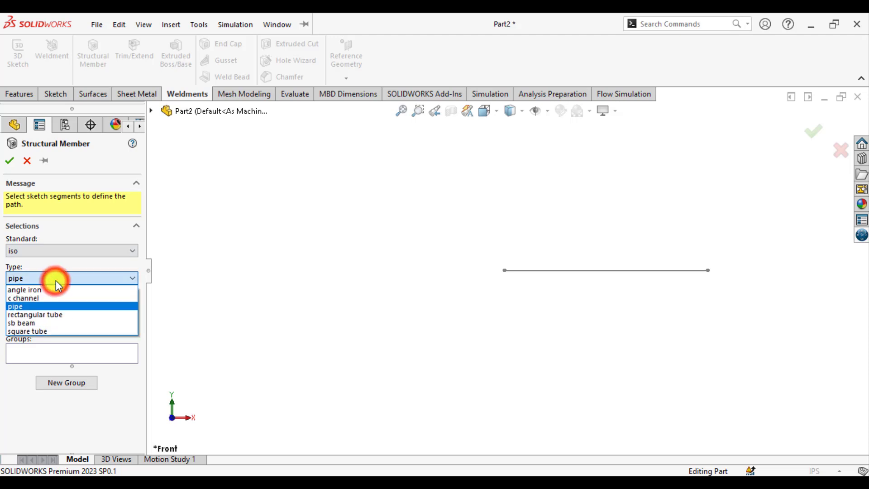
left_click(43, 314)
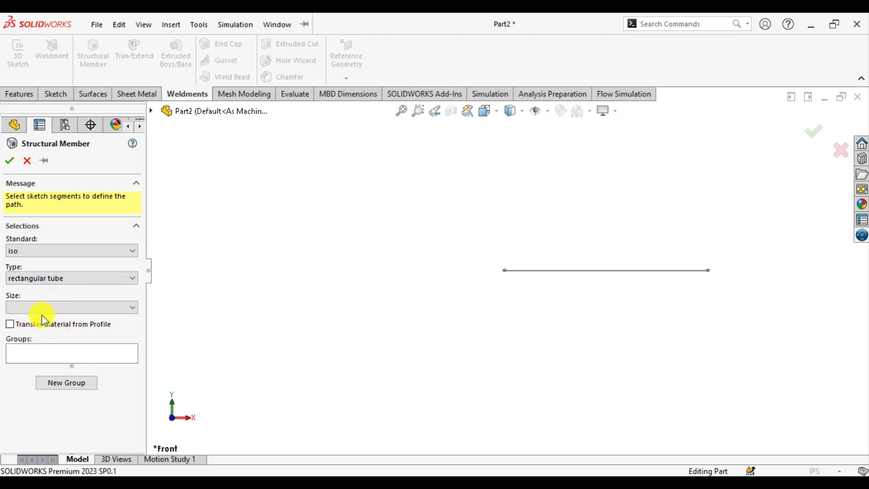
left_click(42, 312)
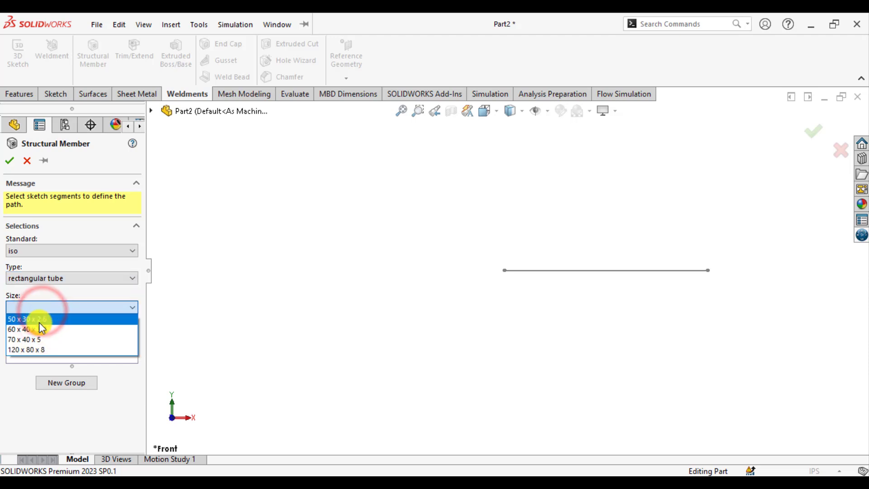
left_click(39, 321)
left_click(48, 351)
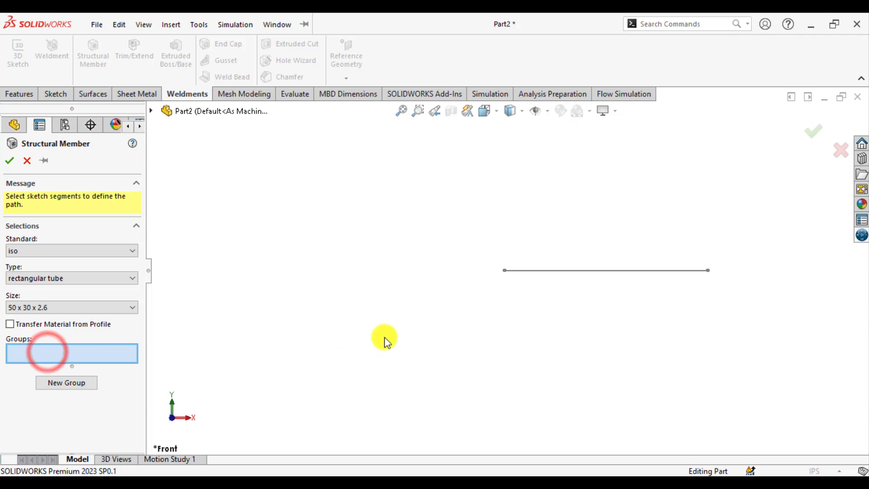
left_click(586, 271)
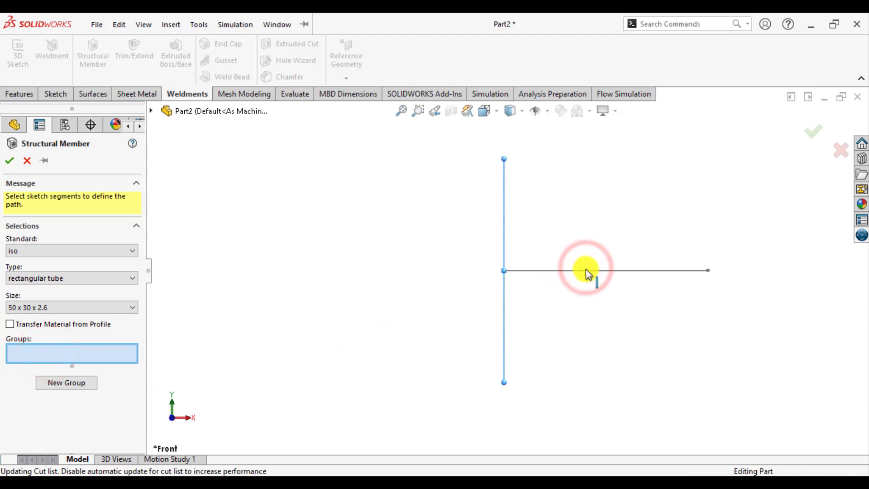
left_click(9, 162)
left_click(378, 265)
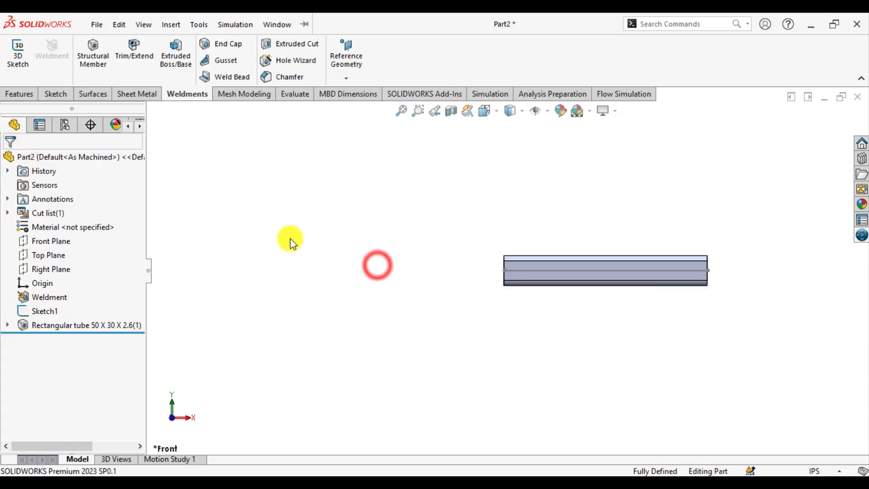
Open the profile sketch of the rectangular tube feature for editing.
middle_click_drag(390, 272, 346, 294)
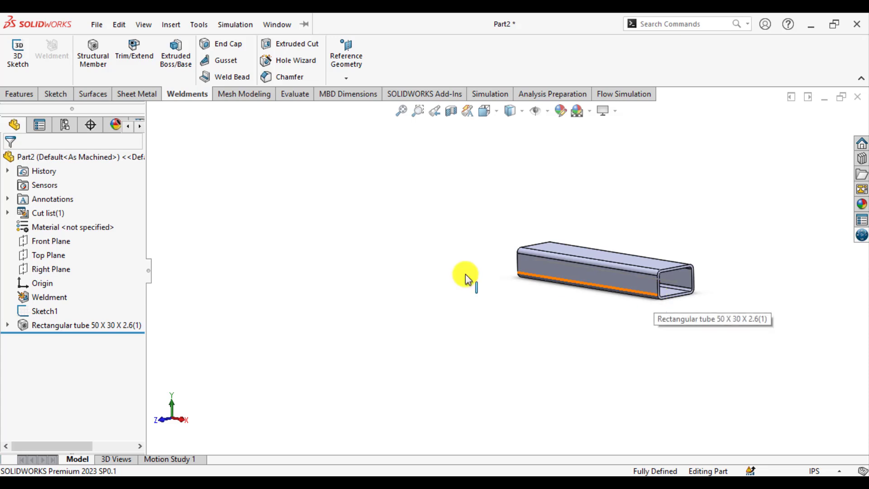
left_click(8, 325)
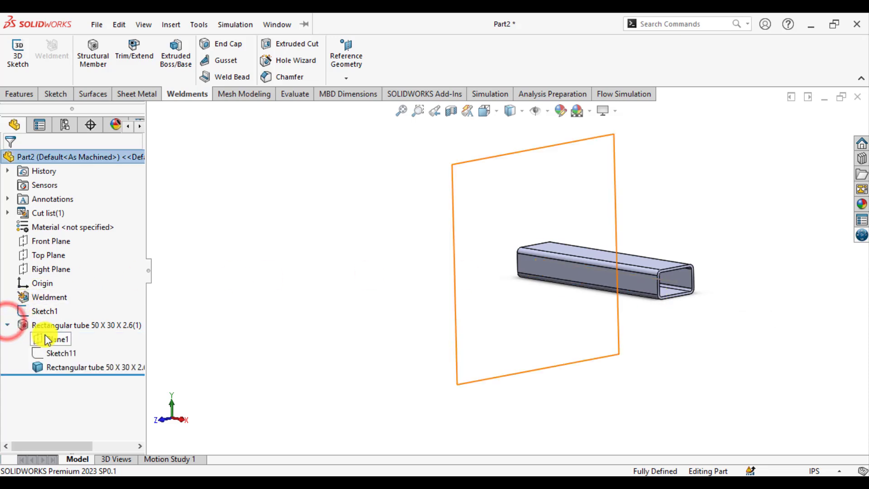
left_click(56, 357)
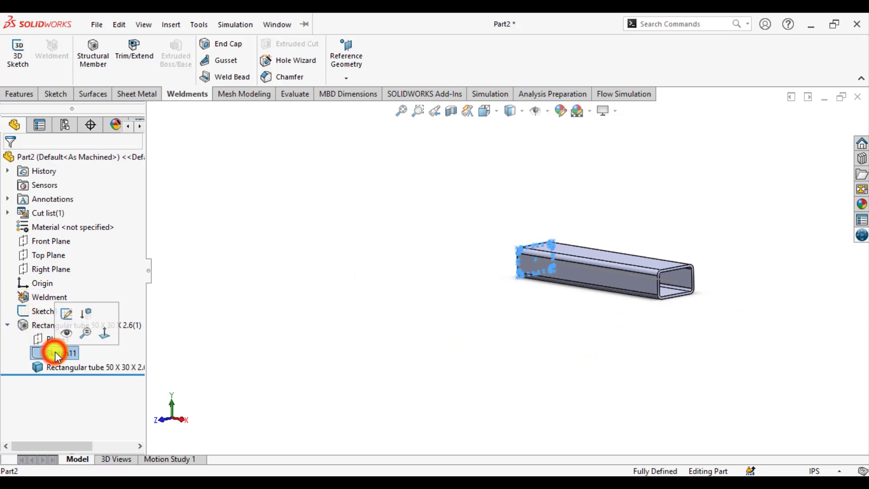
left_click(66, 316)
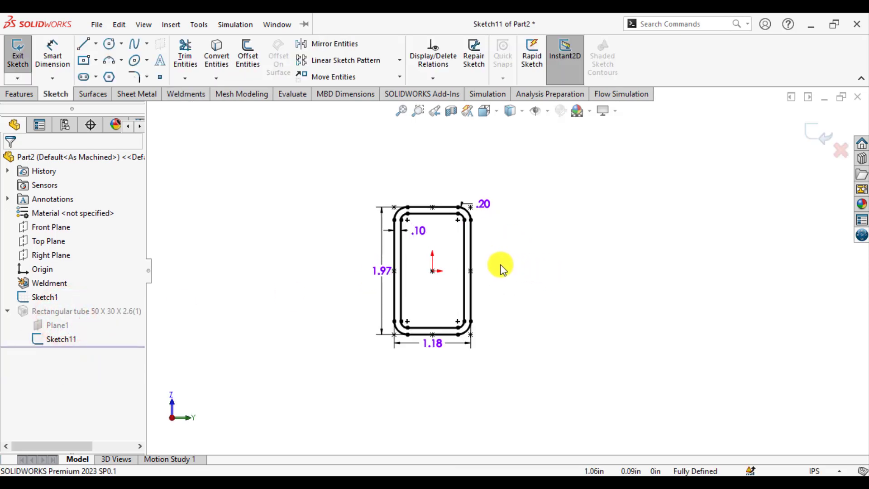
Delete all lines and corner arcs of the inner contour in the tube profile sketch.
scroll(455, 271, "down", 3)
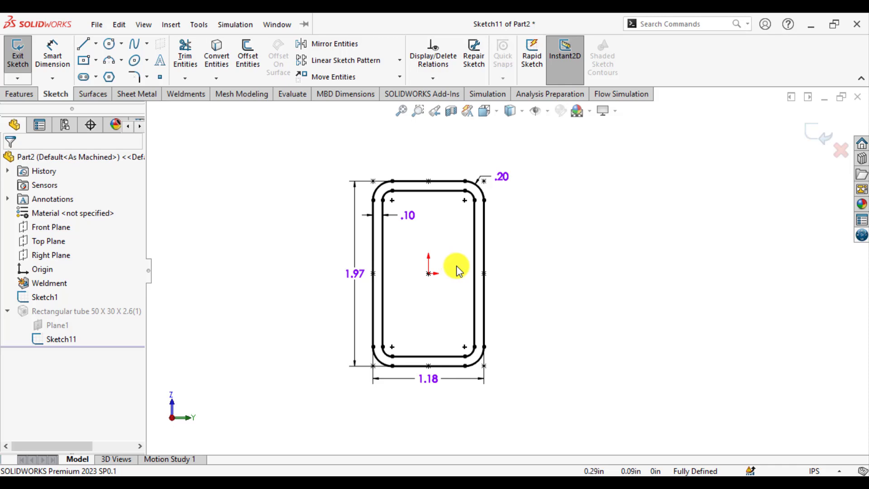
left_click(386, 244)
key("Delete")
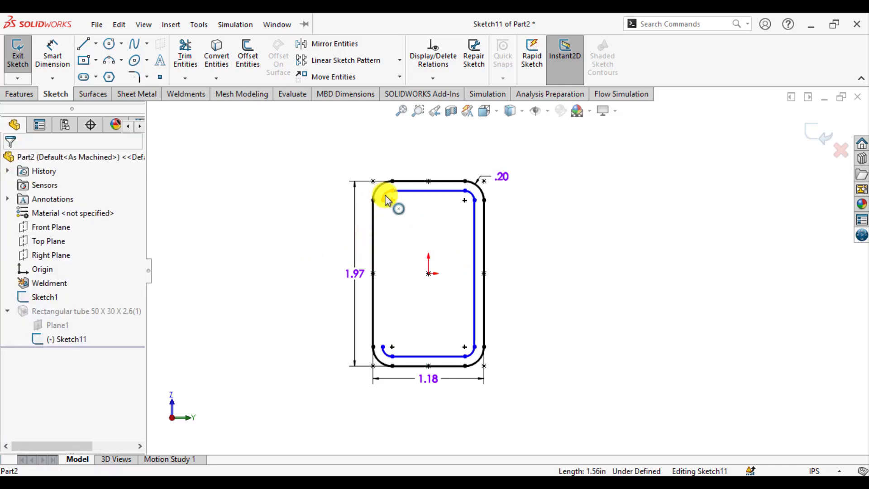
left_click(385, 199)
key("Delete")
left_click(417, 192)
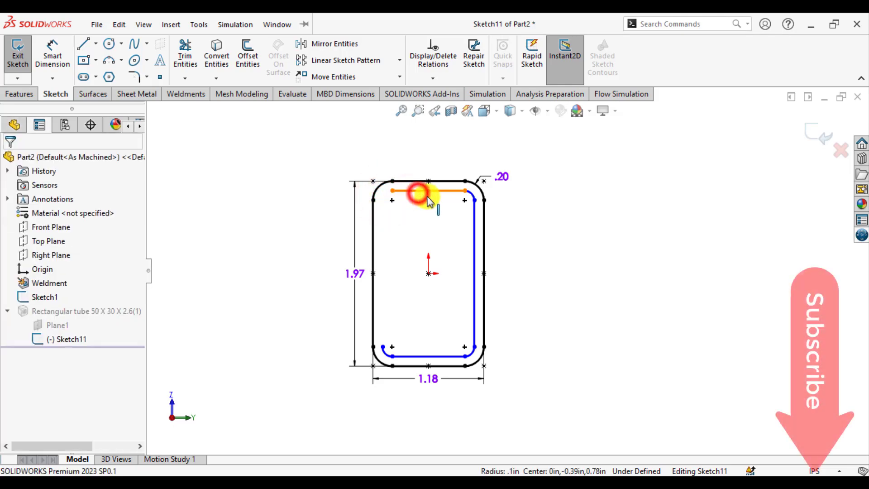
key("Delete")
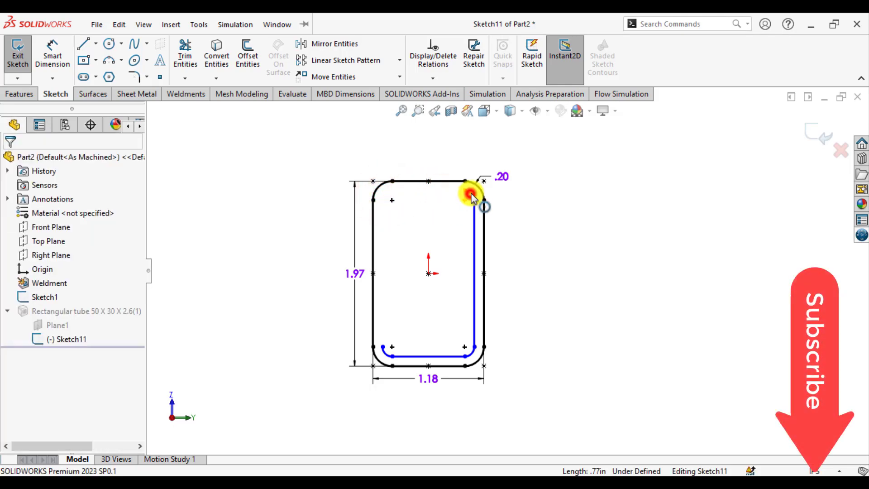
left_click(471, 197)
key("Delete")
left_click(471, 242)
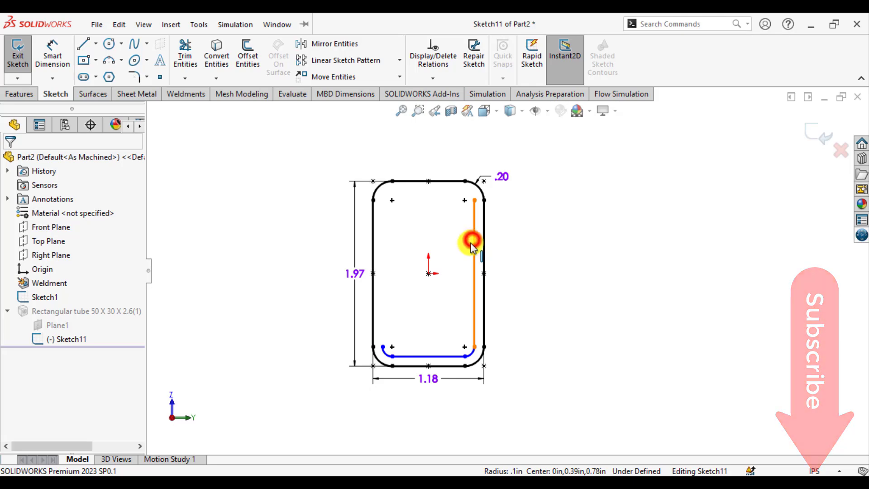
key("Delete")
left_click(474, 356)
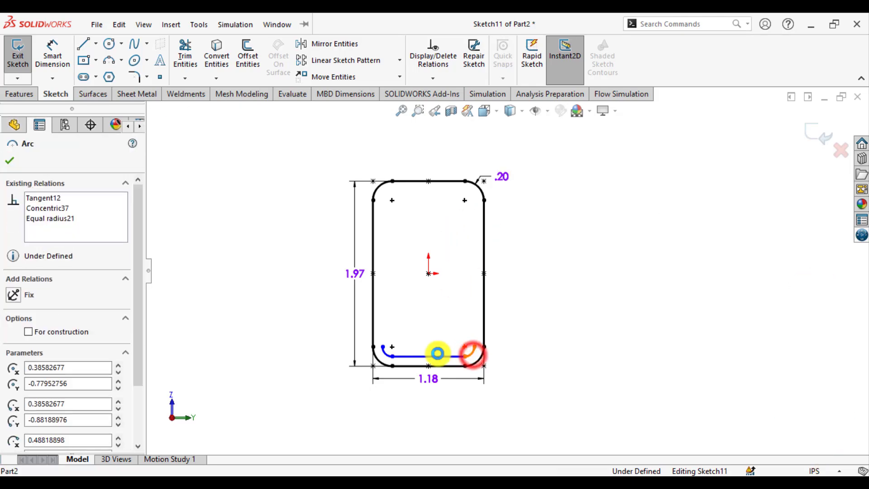
key("Delete")
left_click(431, 356)
key("Delete")
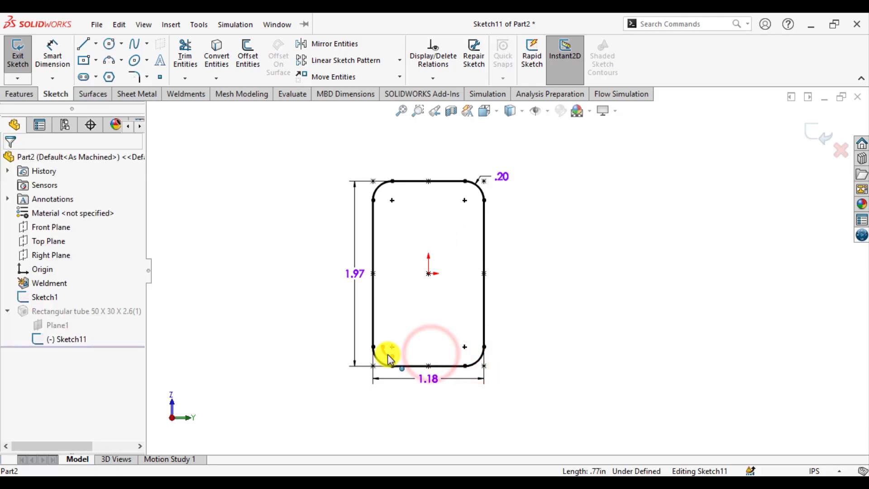
left_click(389, 358)
key("Delete")
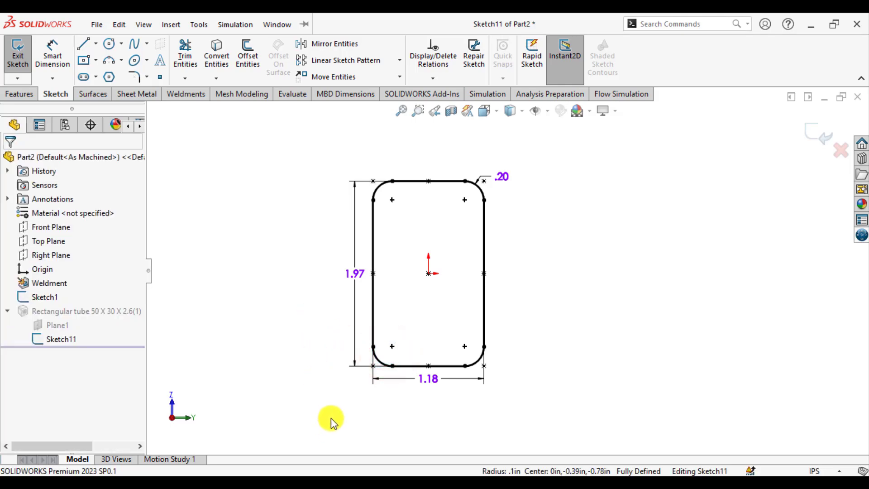
Delete the entire remaining outer rounded rectangle of the profile together with its dimensions.
left_click(337, 475)
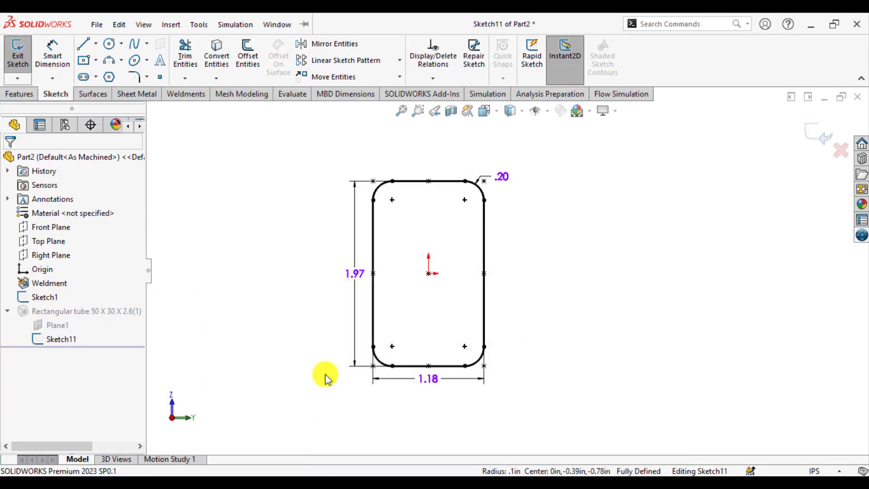
mouse_move(288, 146)
left_mouse_down()
mouse_move(552, 427)
mouse_move(550, 419)
left_mouse_up()
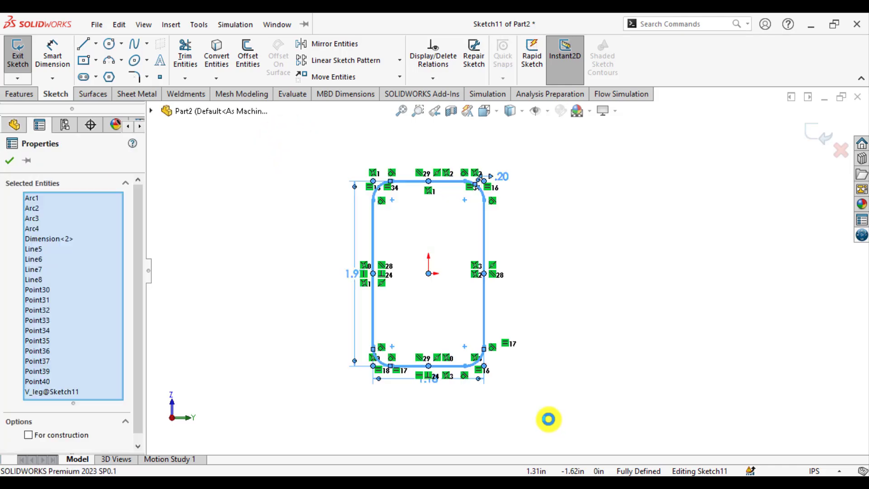
key("Delete")
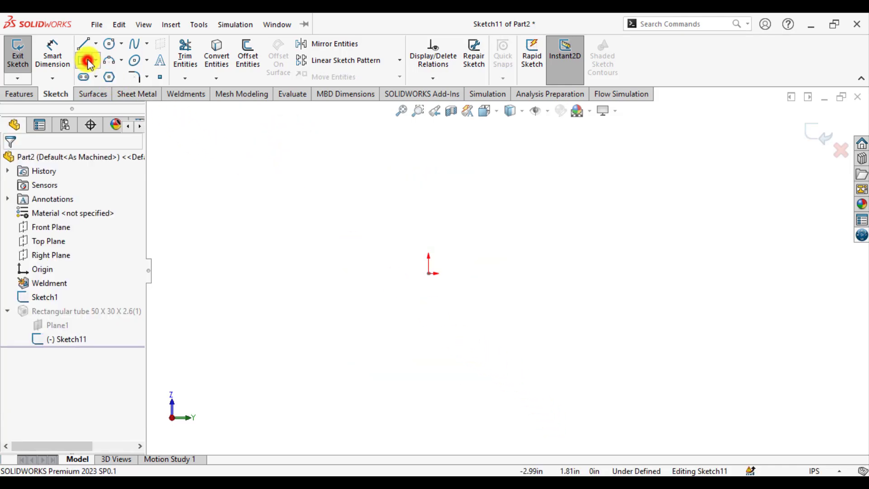
Sketch a center rectangle about 1.36 in wide and 1.99 in high, centered on the origin.
left_click(87, 61)
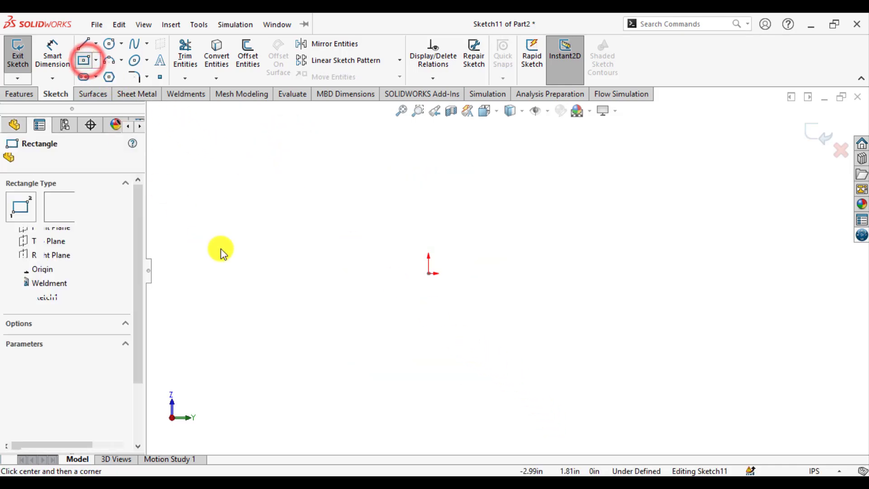
left_click(428, 273)
left_click(365, 180)
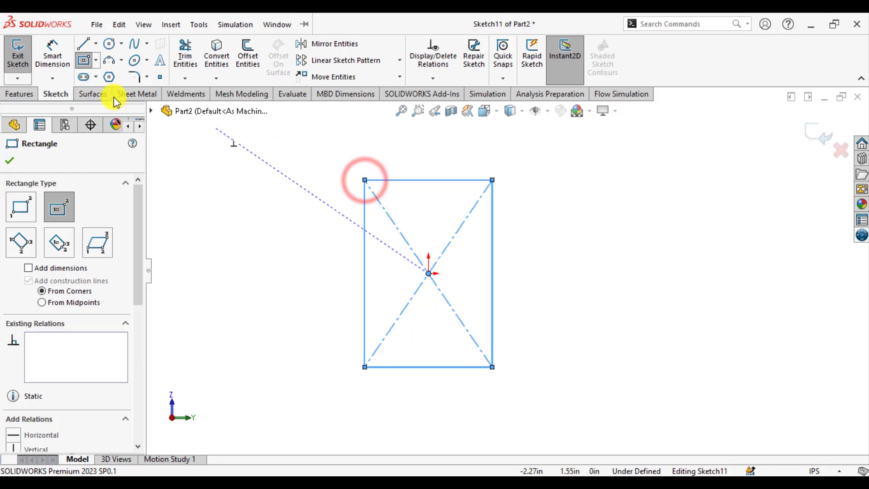
Dimension the rectangle's vertical side as 1.5 in.
left_click(52, 51)
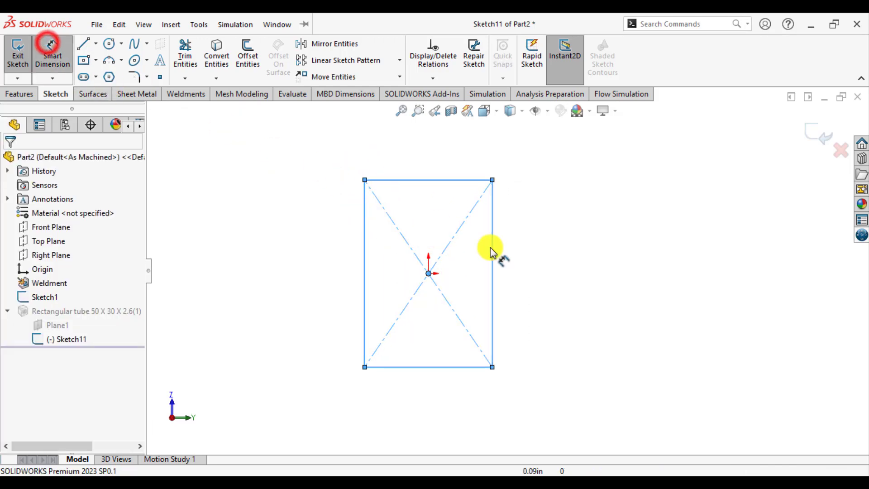
left_click(495, 270)
left_click(573, 268)
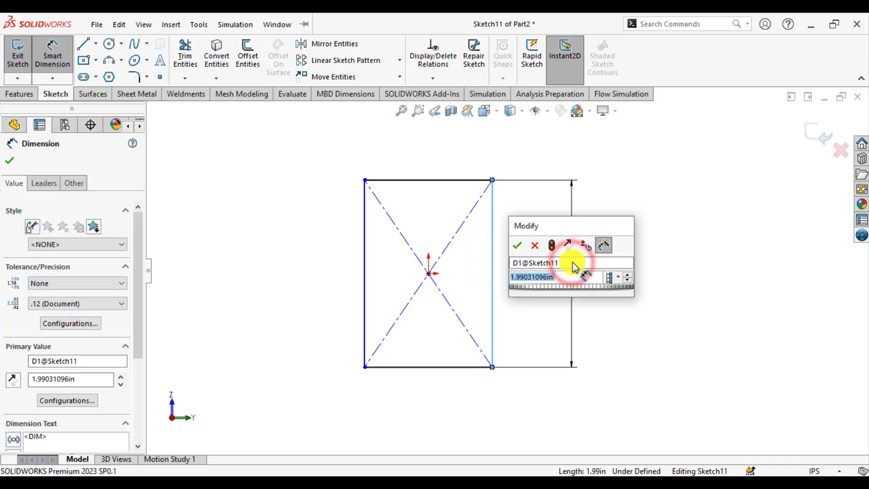
type("1.5")
key("Return")
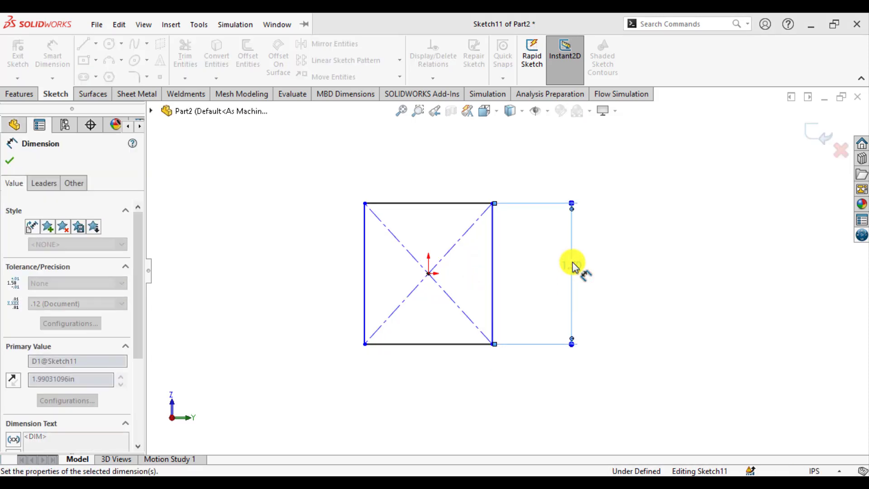
Dimension the rectangle's horizontal side as 0.75 in and exit the profile sketch.
left_click(454, 209)
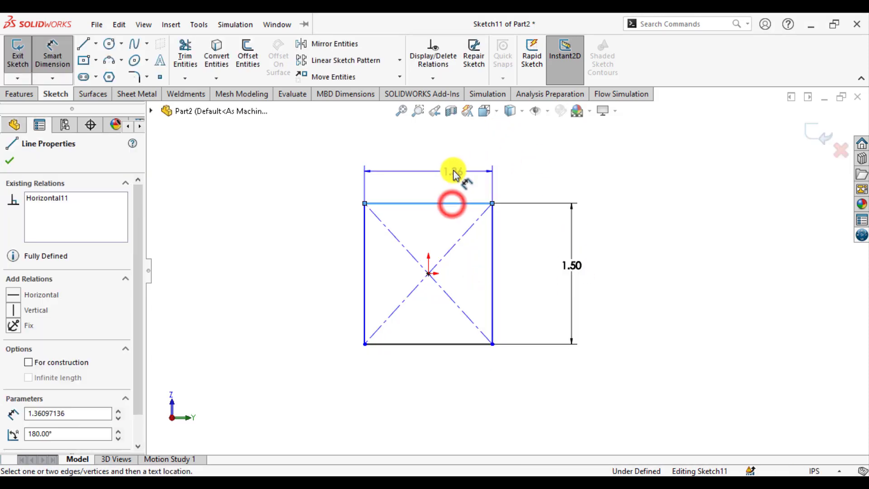
left_click(453, 169)
type(".75")
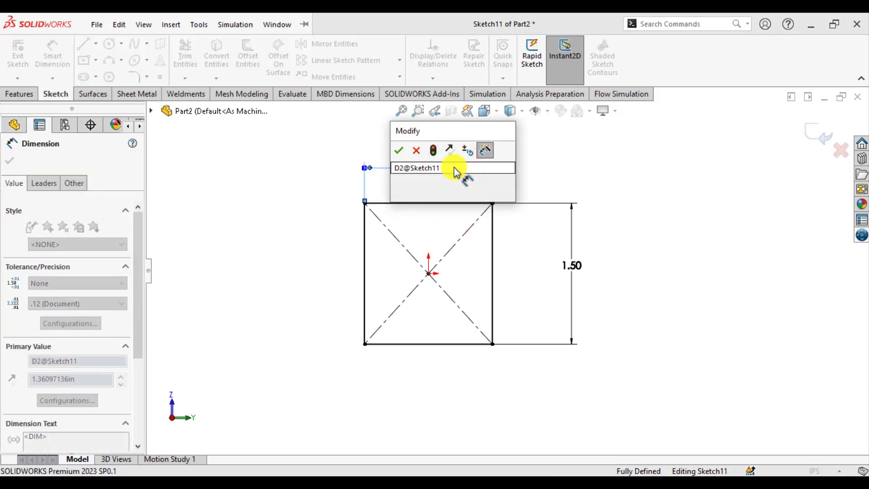
key("Return")
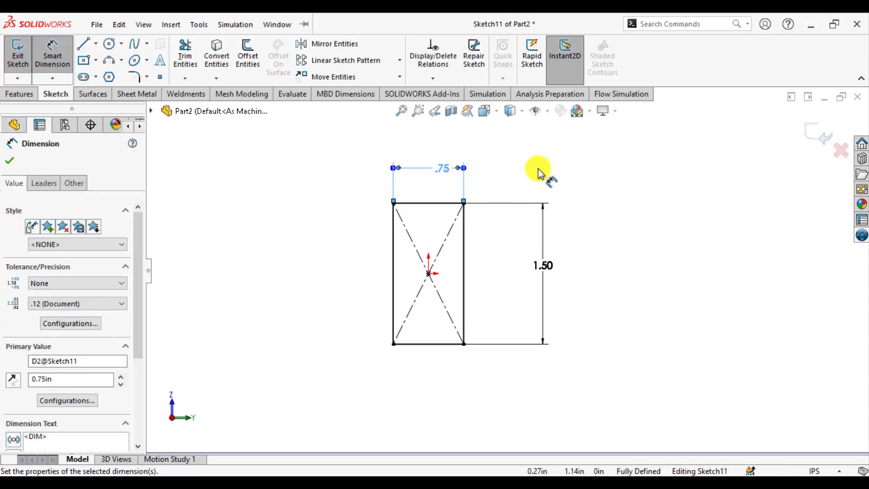
left_click(815, 134)
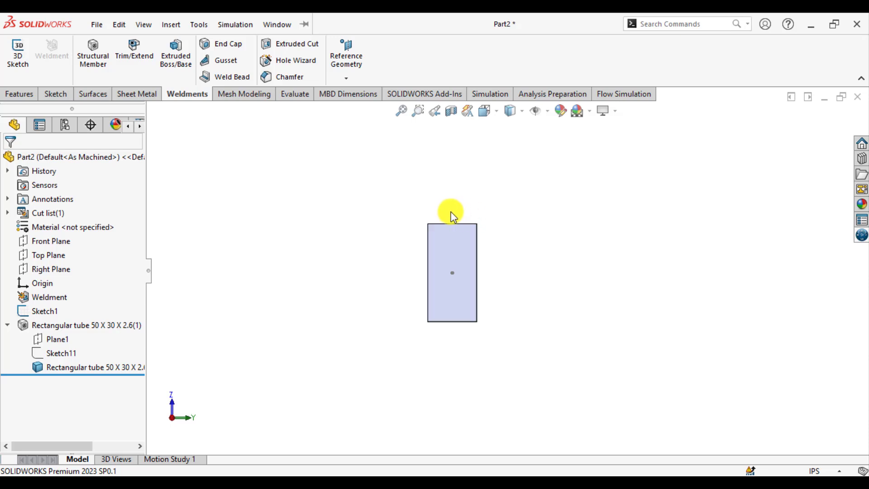
Create a new static simulation study of the beam with the default name Static 1.
middle_click_drag(450, 213, 512, 222)
scroll(513, 224, "up", 2)
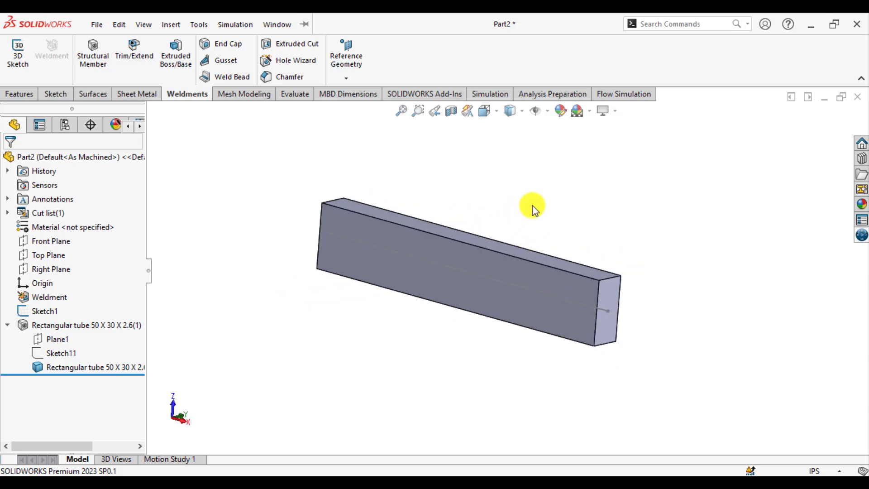
left_click(487, 94)
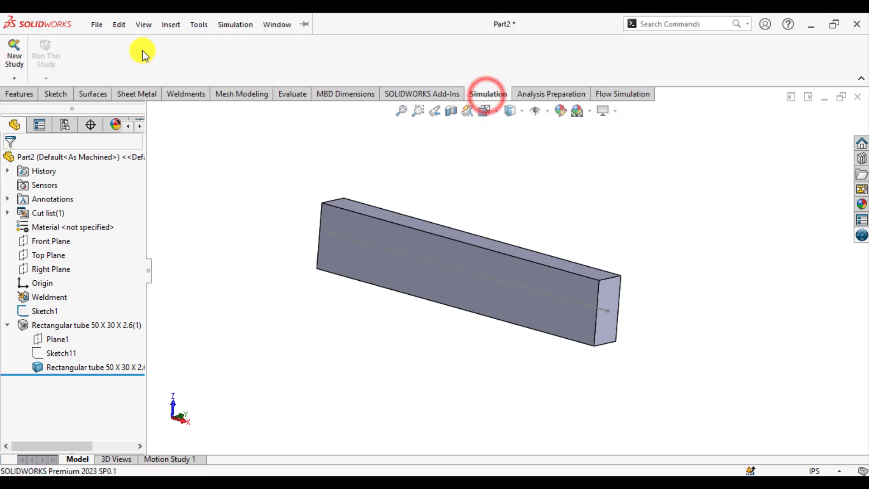
left_click(14, 58)
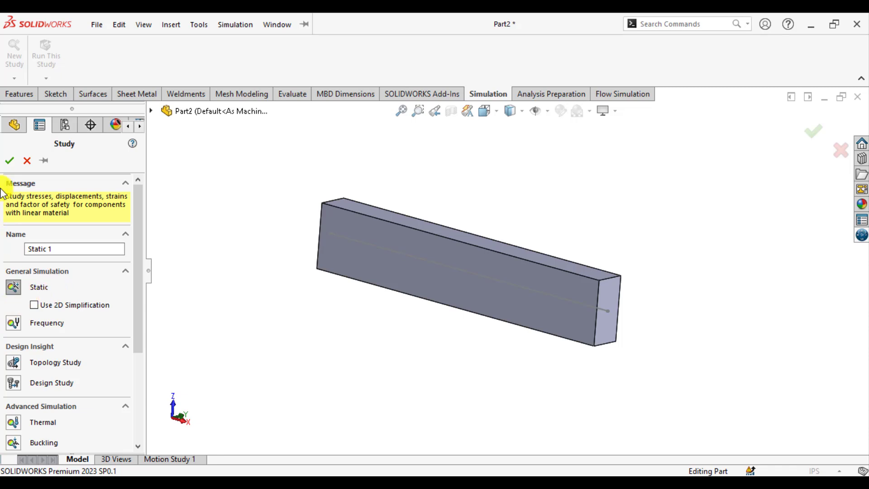
left_click(10, 161)
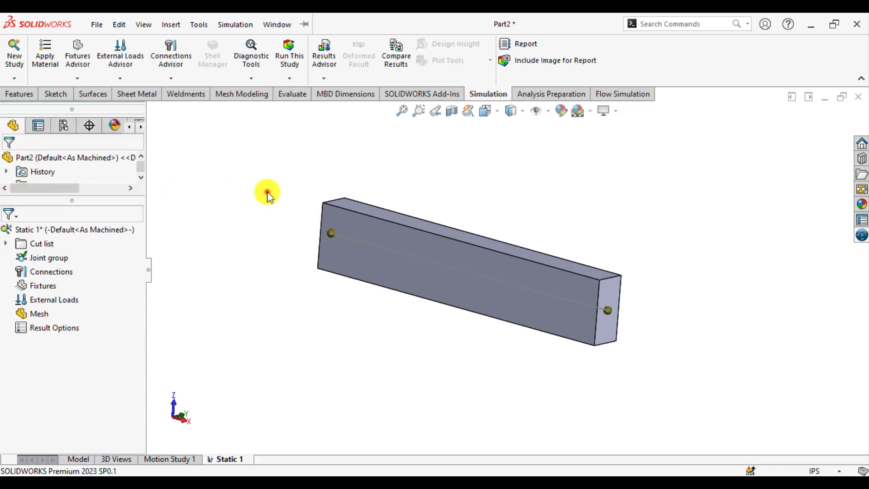
left_click(267, 192)
Apply the favorite material Alloy Steel to the study's whole cut list.
right_click(41, 243)
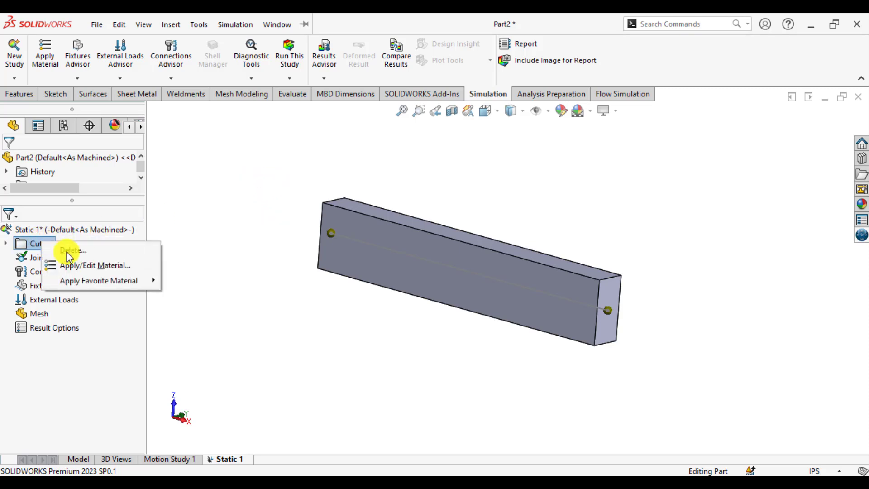
mouse_move(87, 278)
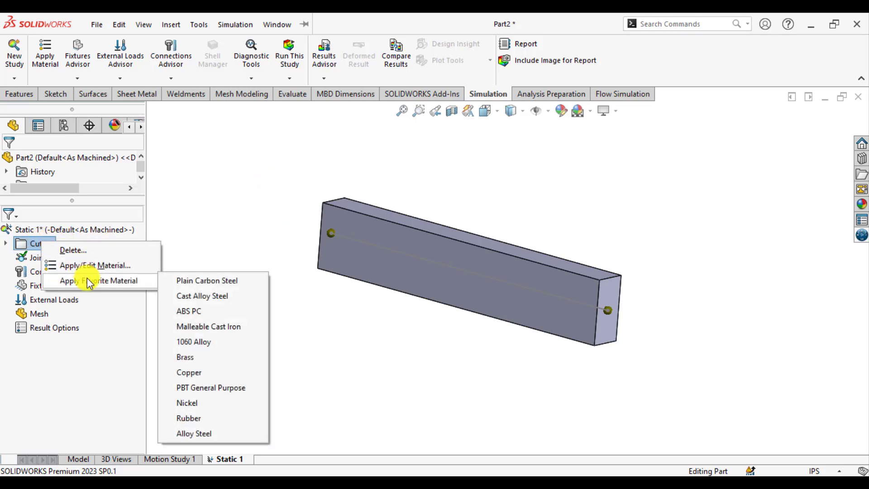
left_click(189, 435)
Add a Fixed Geometry fixture to the joint at the beam's left end.
middle_click_drag(338, 360, 361, 372)
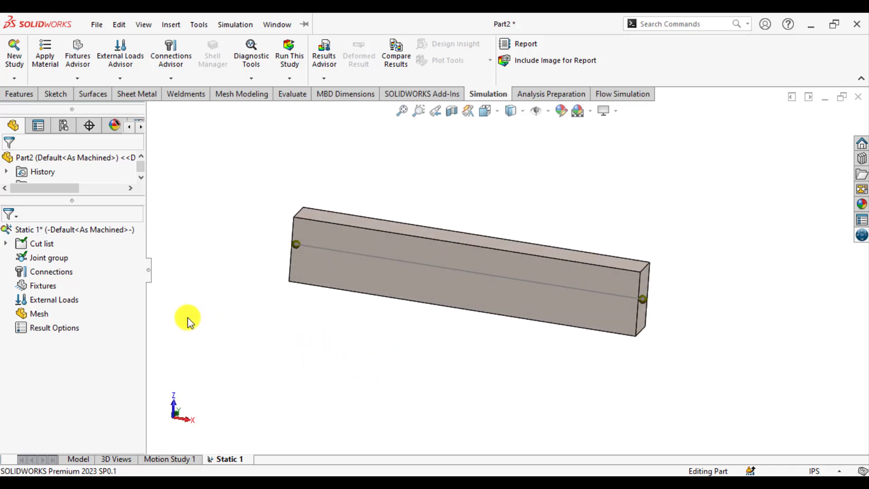
right_click(45, 286)
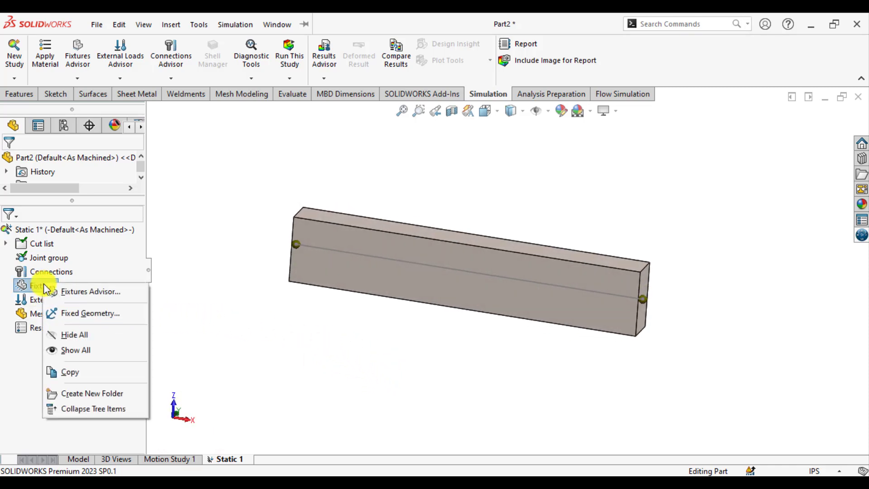
left_click(71, 312)
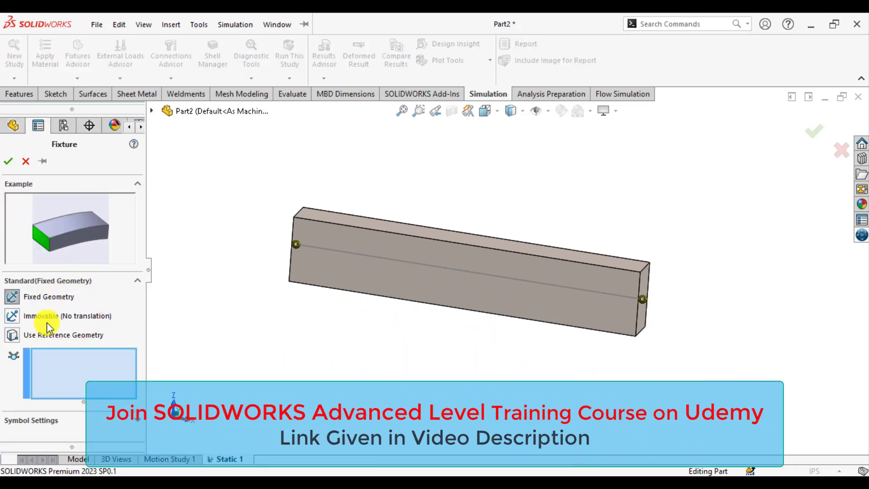
left_click(297, 245)
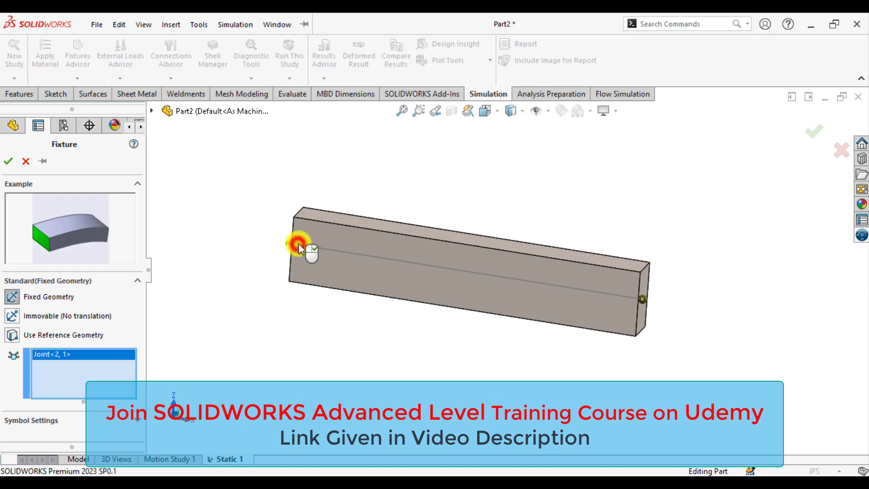
left_click(11, 162)
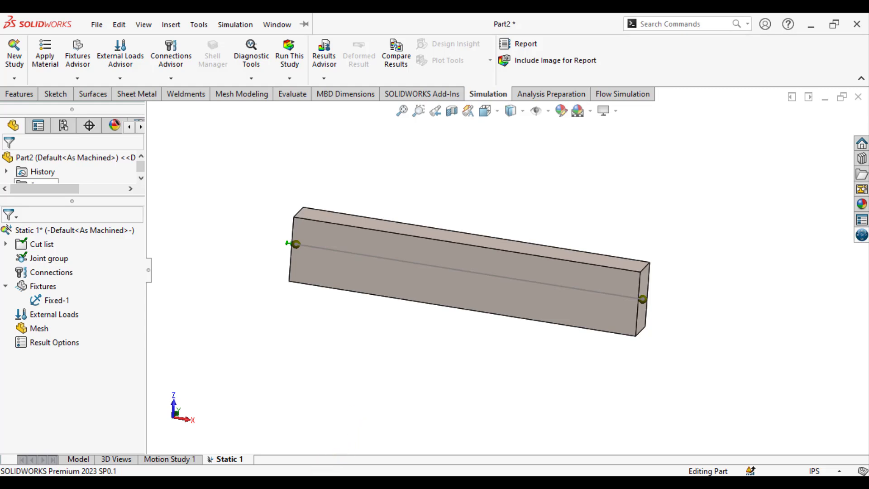
Check the load in Figure 3–16 of the textbook PDF, then start a force on the beam member with Front Plane as direction reference.
key("alt+Tab")
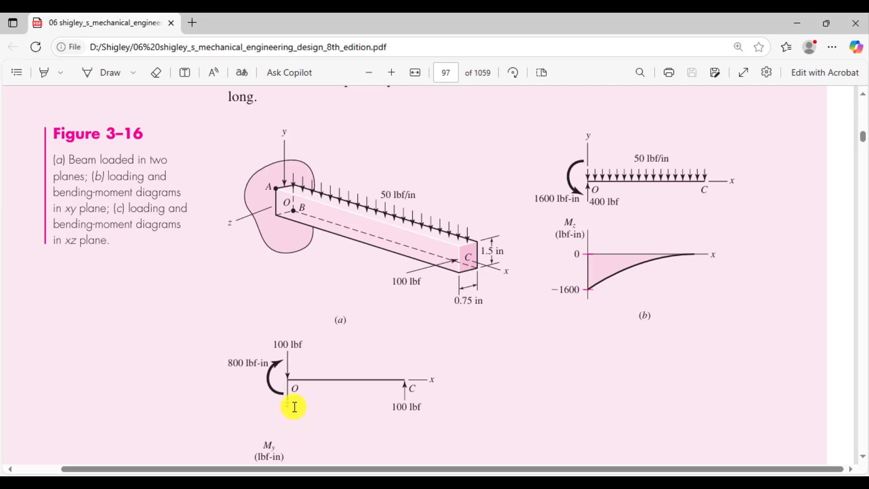
key("alt+Tab")
right_click(49, 314)
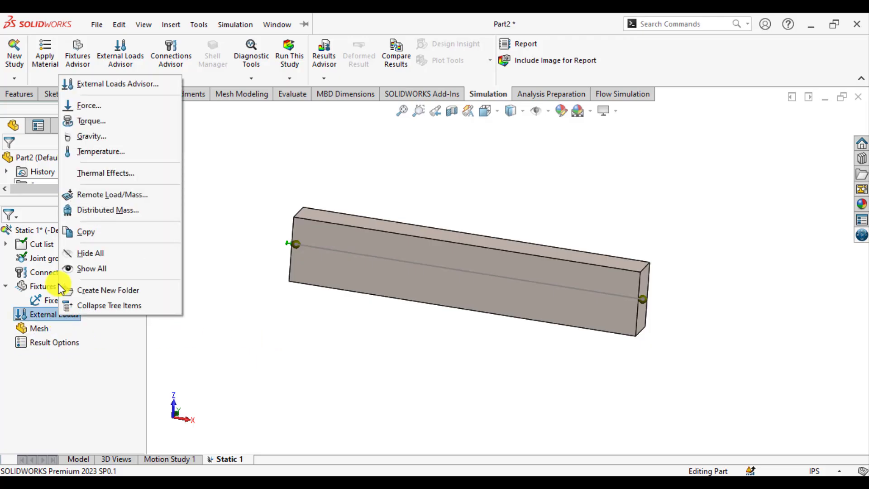
left_click(93, 107)
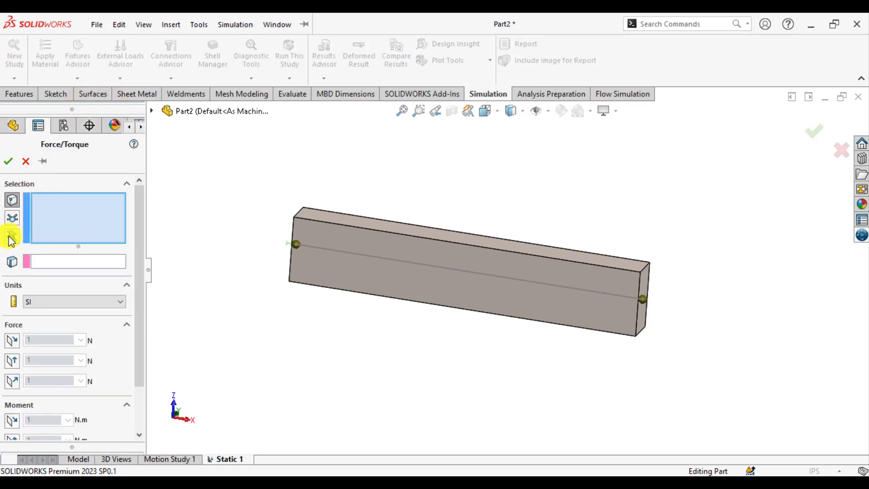
left_click(12, 235)
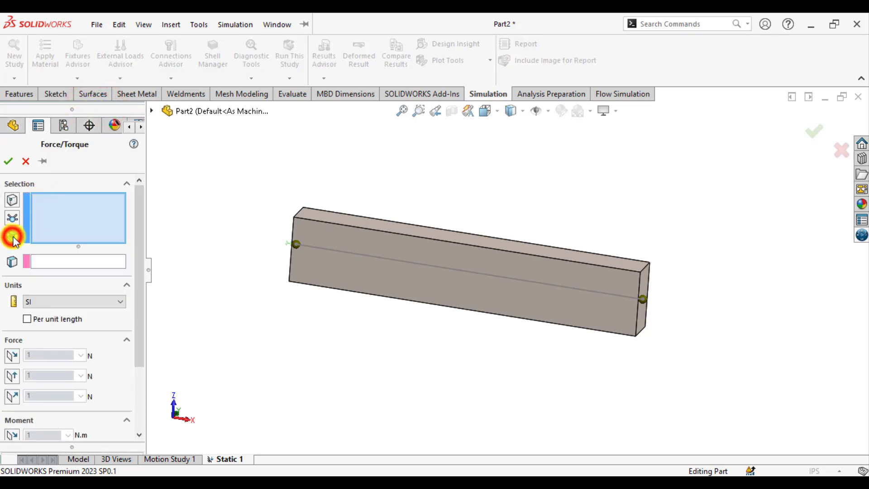
left_click(356, 252)
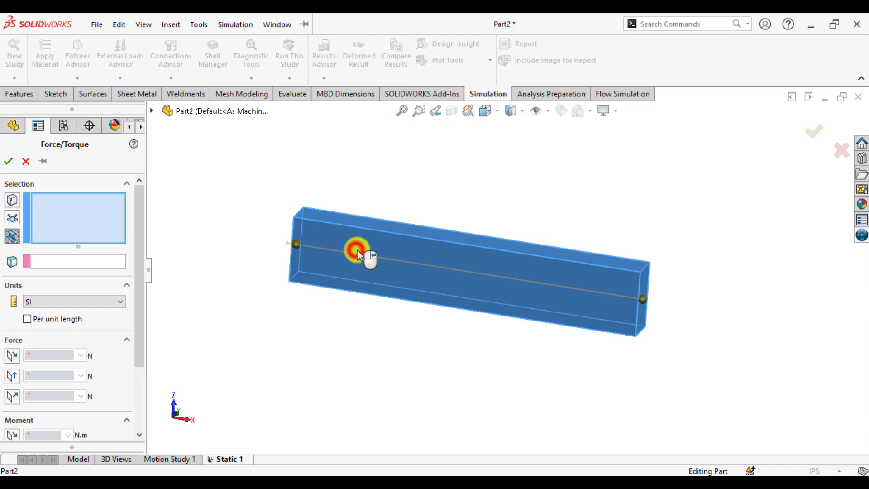
left_click(75, 262)
left_click(132, 146)
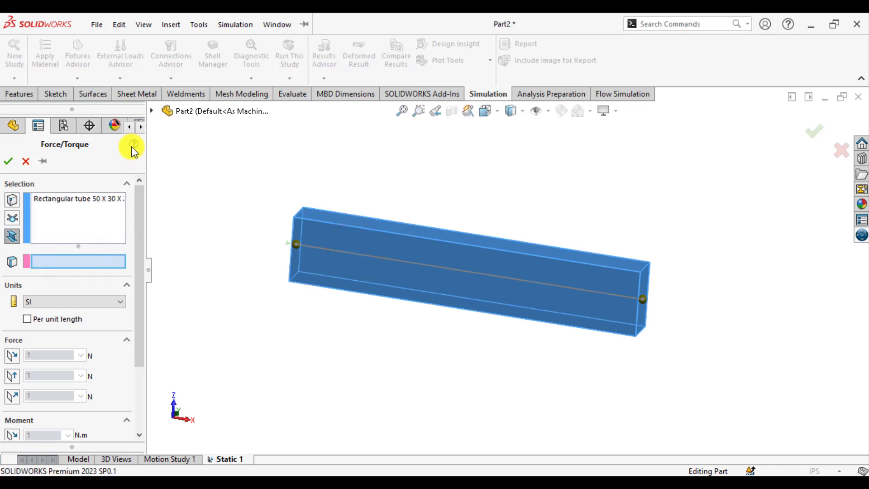
left_click(152, 110)
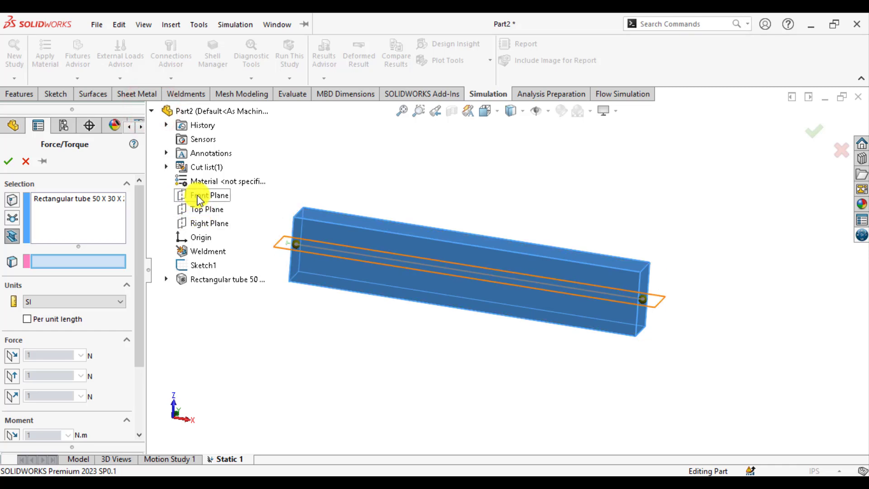
left_click(199, 200)
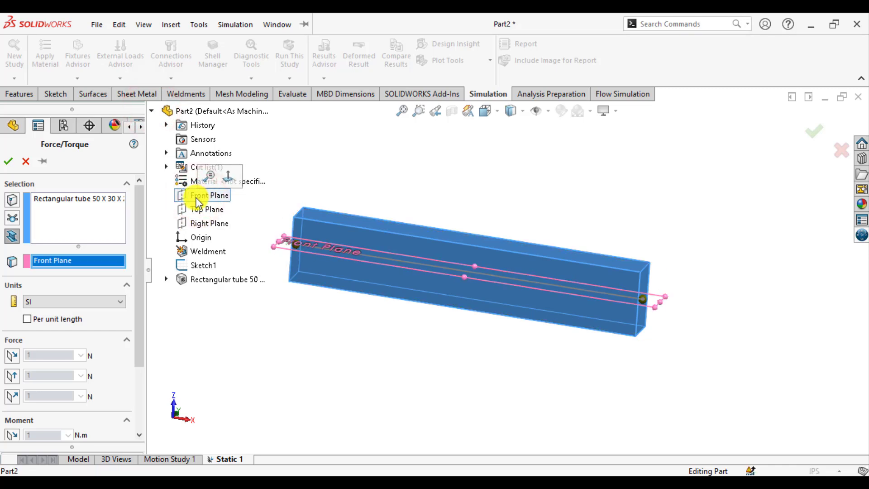
Set the force to English (IPS) units per unit length and enable only the component normal to the Front Plane.
left_click(88, 303)
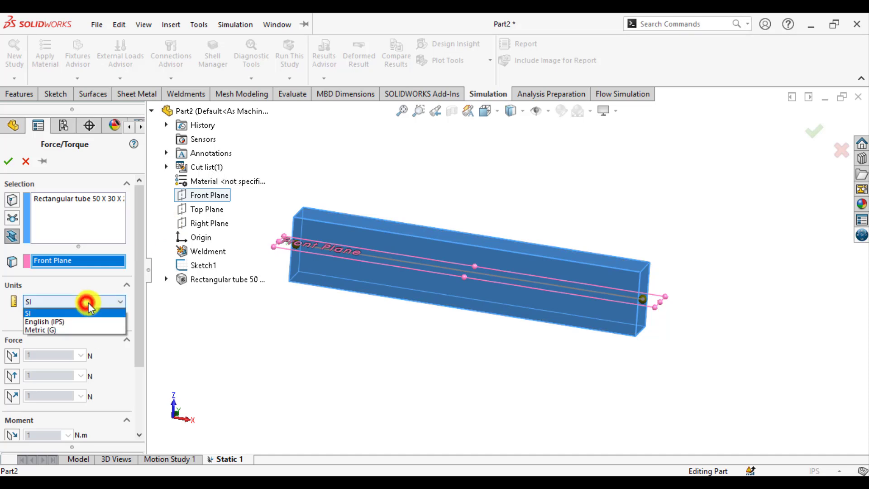
left_click(64, 319)
left_click(64, 323)
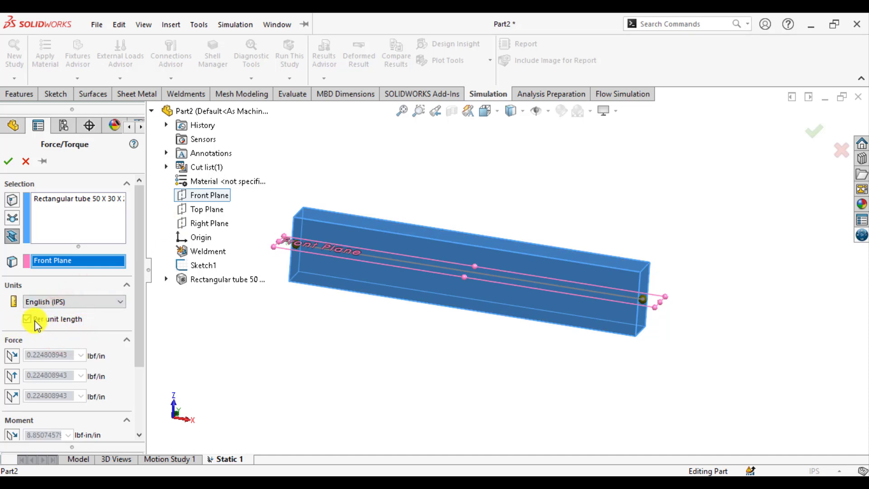
left_click(12, 357)
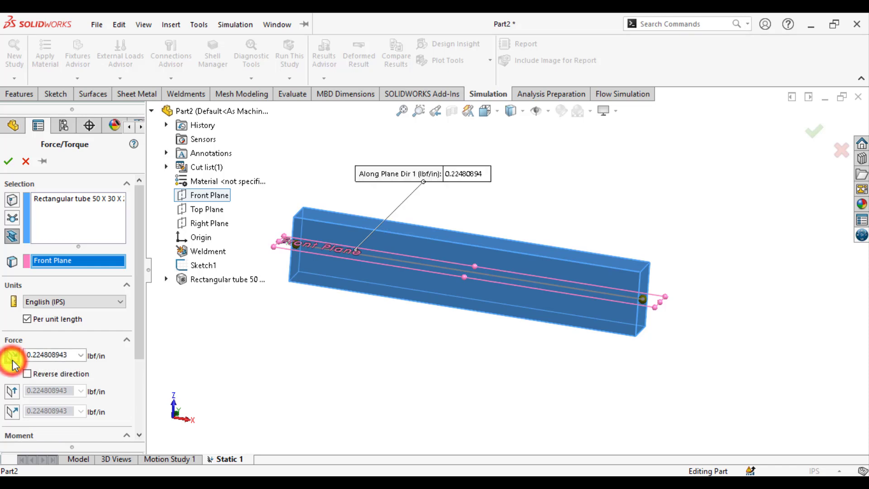
left_click(12, 358)
left_click(11, 376)
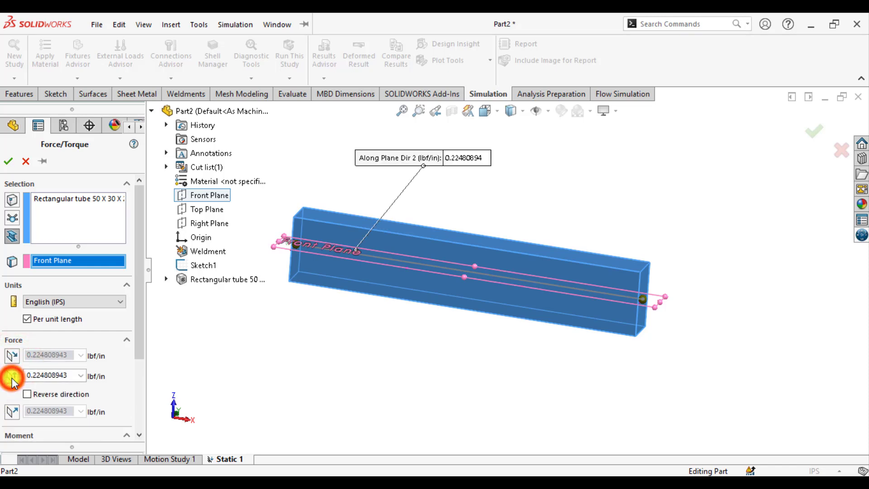
left_click(11, 376)
left_click(11, 399)
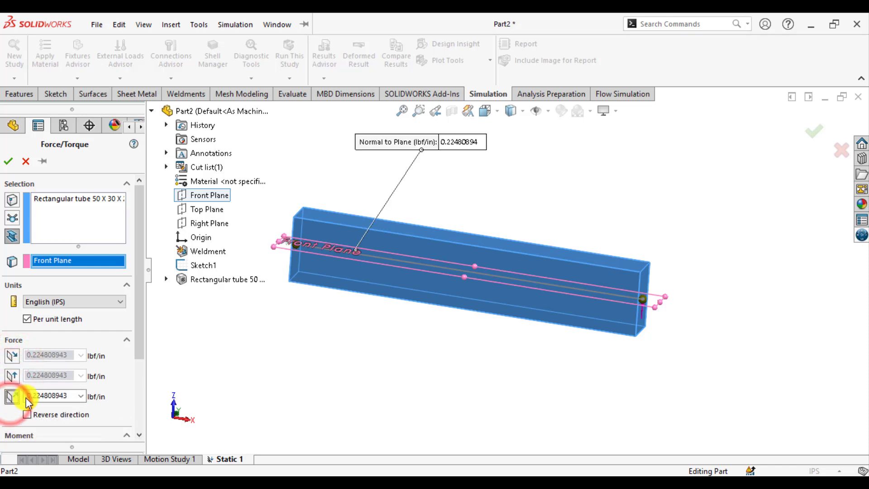
middle_click_drag(425, 335, 366, 344)
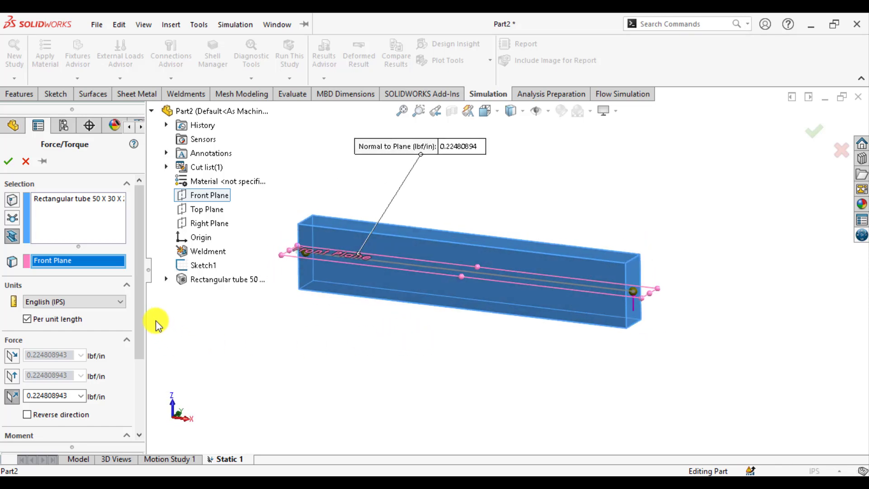
Set the symbol size of the force arrows to 300 in the force's symbol settings.
left_click_drag(139, 316, 142, 389)
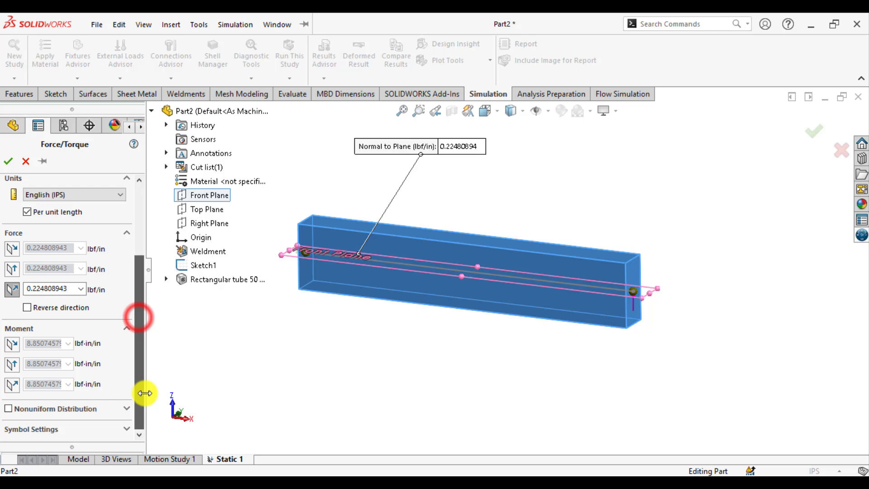
left_click(33, 429)
left_click_drag(139, 352, 140, 412)
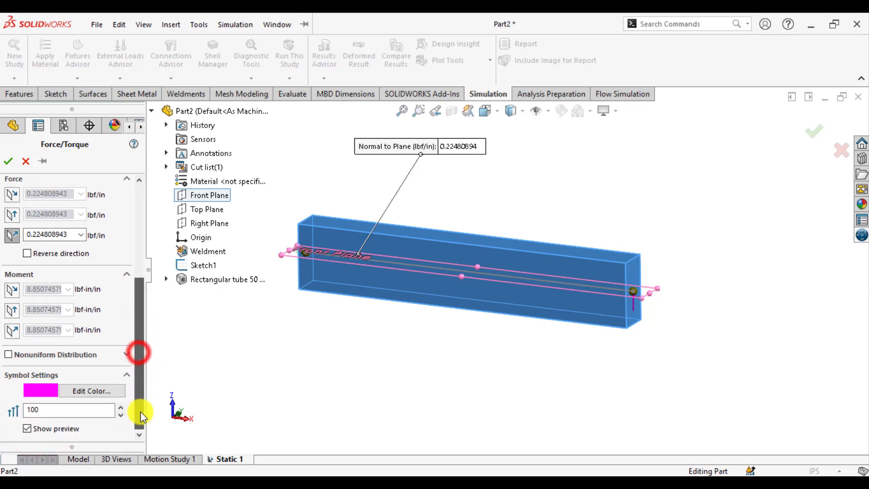
double_click(64, 410)
type("3")
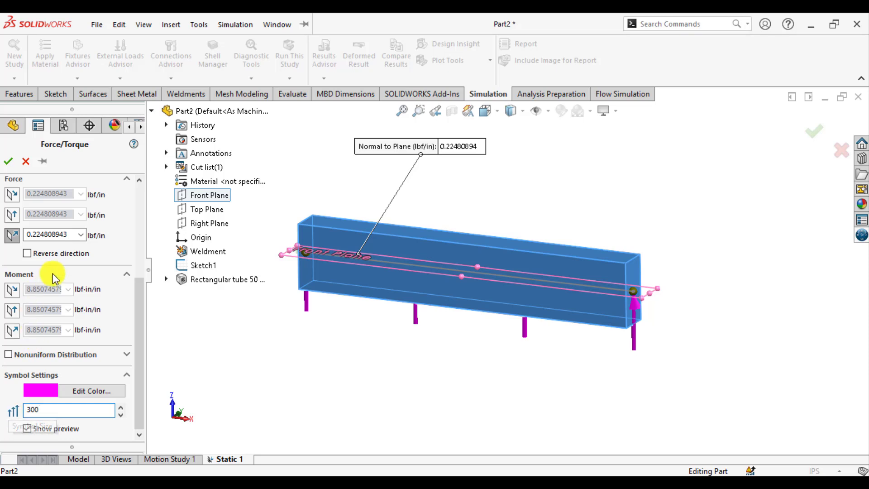
Reverse the force so it acts downward, set it to 50 lbf/in, accept it and widen the study tree.
left_click(28, 253)
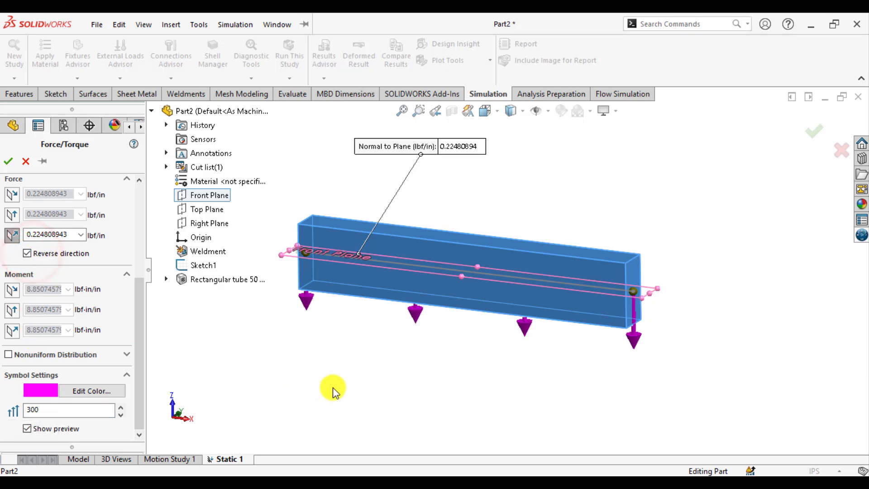
middle_click_drag(357, 371, 324, 377)
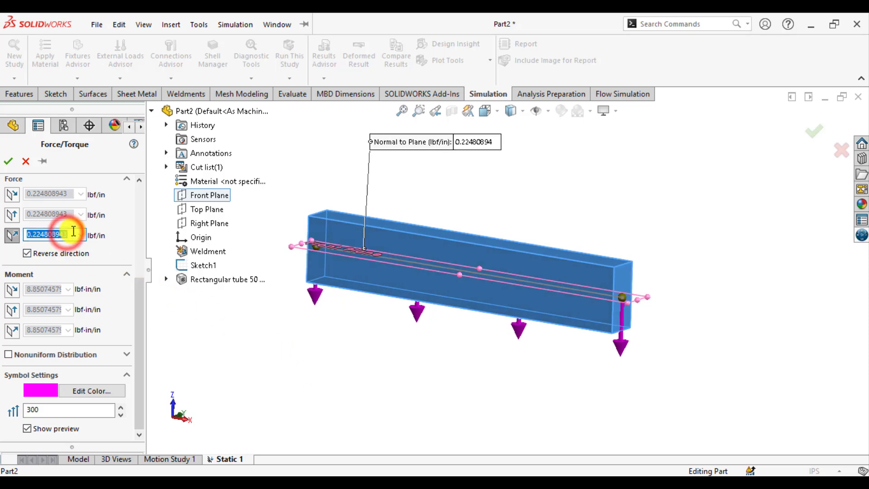
type("50")
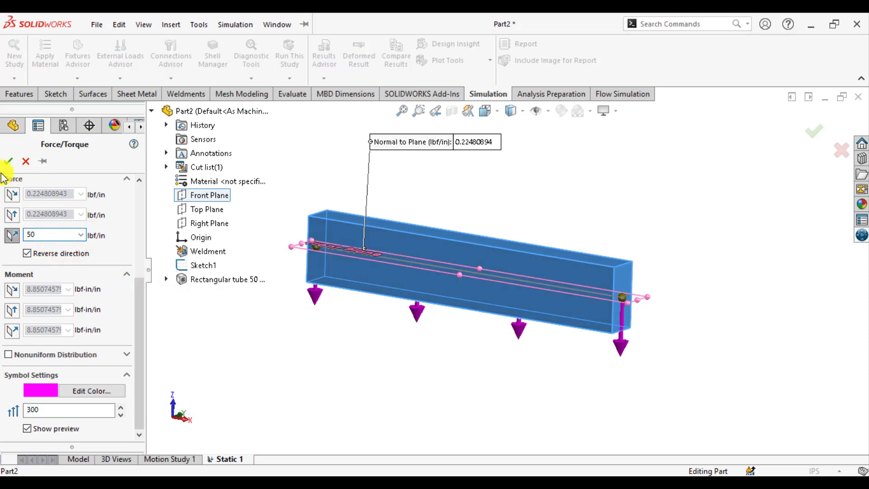
left_click(8, 163)
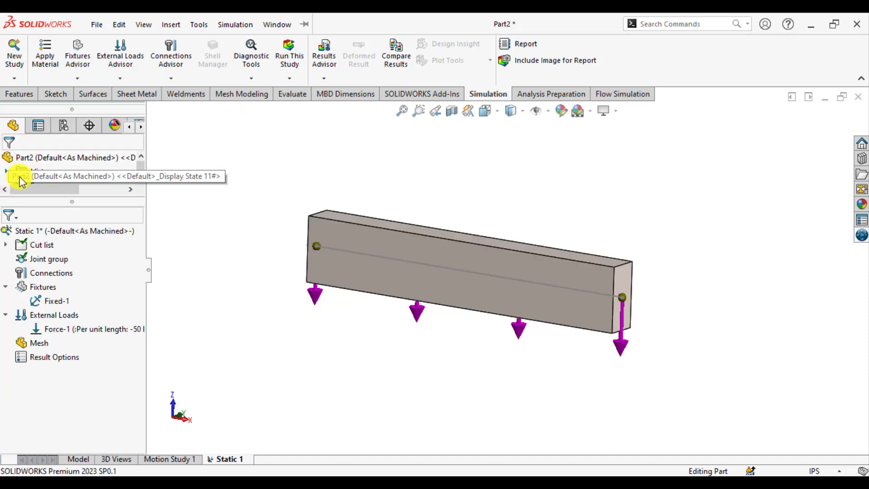
left_click_drag(145, 356, 186, 353)
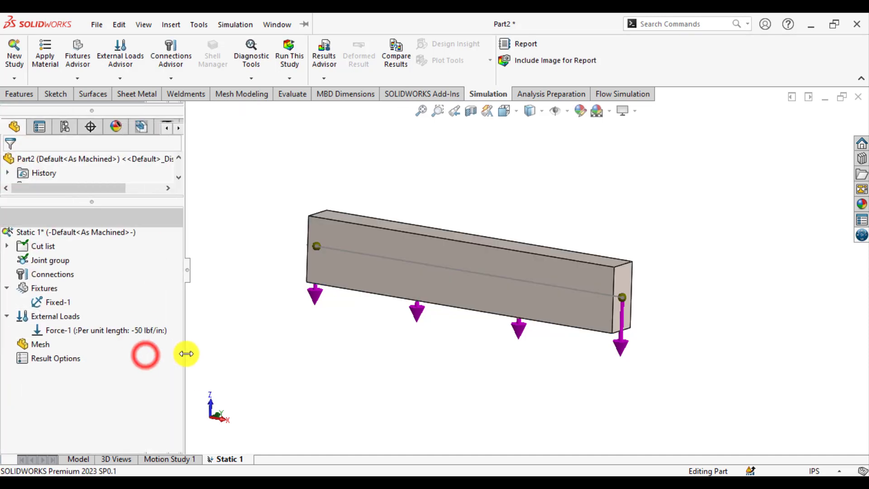
middle_click_drag(248, 373, 347, 393)
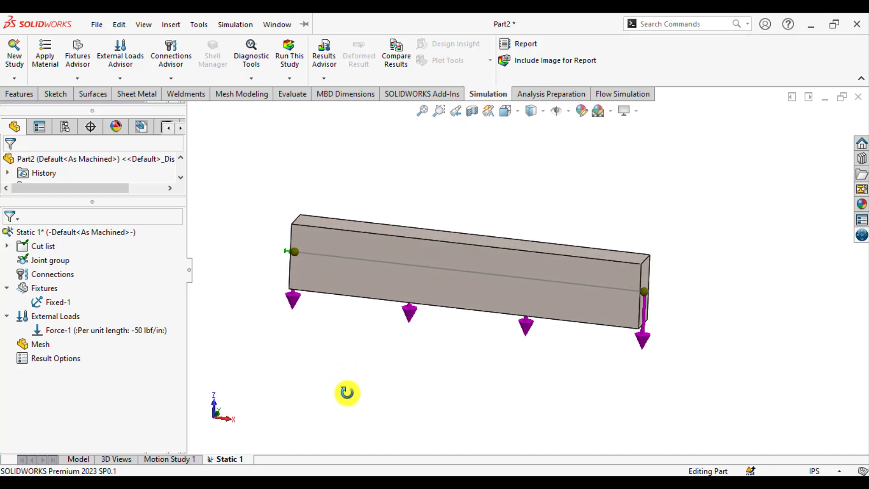
scroll(348, 393, "down", 2)
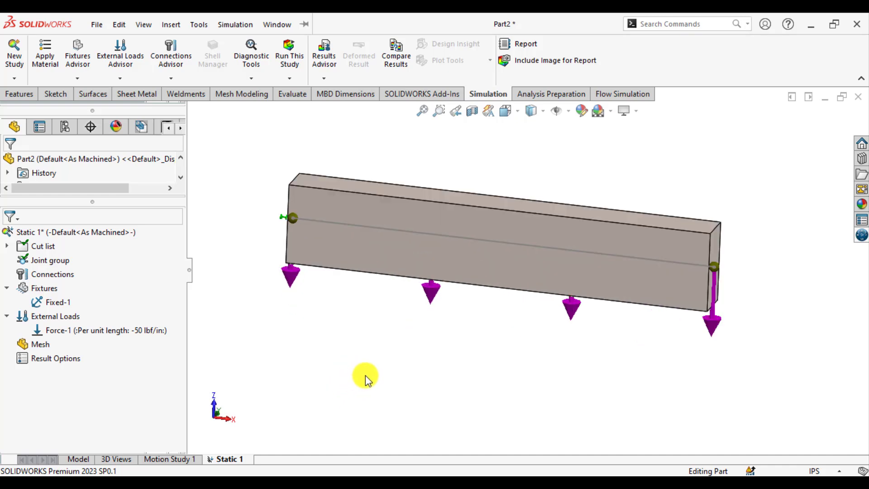
Examine the applied distributed load on the beam, and check the remaining end load in Figure 3–16 of the textbook PDF.
middle_click_drag(366, 370, 355, 385)
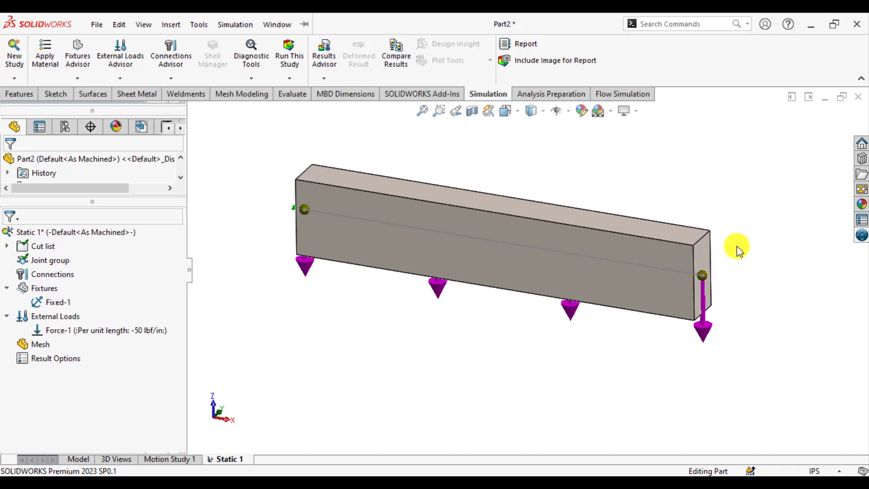
middle_click_drag(651, 311, 633, 306)
middle_click_drag(624, 353, 629, 335)
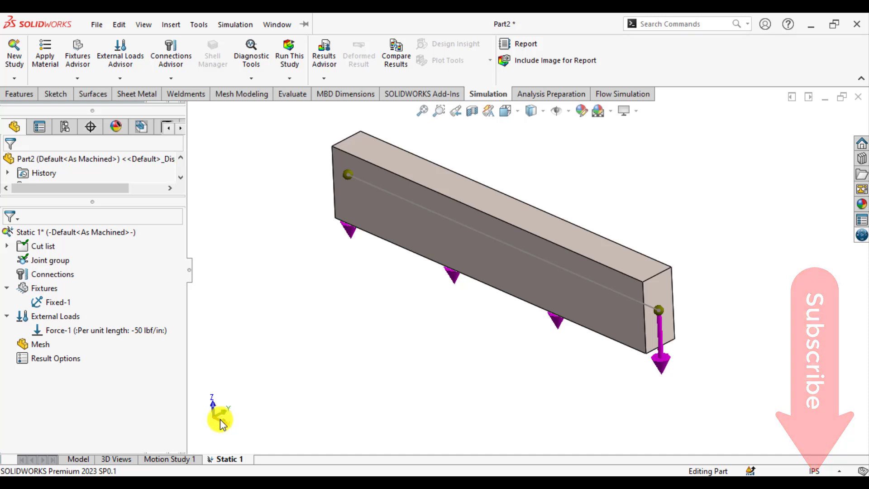
mouse_move(372, 351)
middle_mouse_down()
mouse_move(382, 395)
mouse_move(372, 351)
mouse_move(384, 345)
middle_mouse_up()
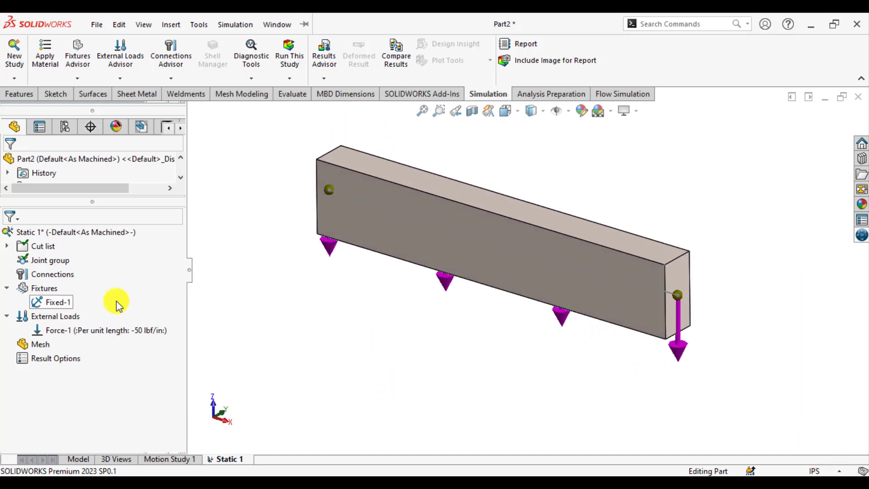
left_click(323, 483)
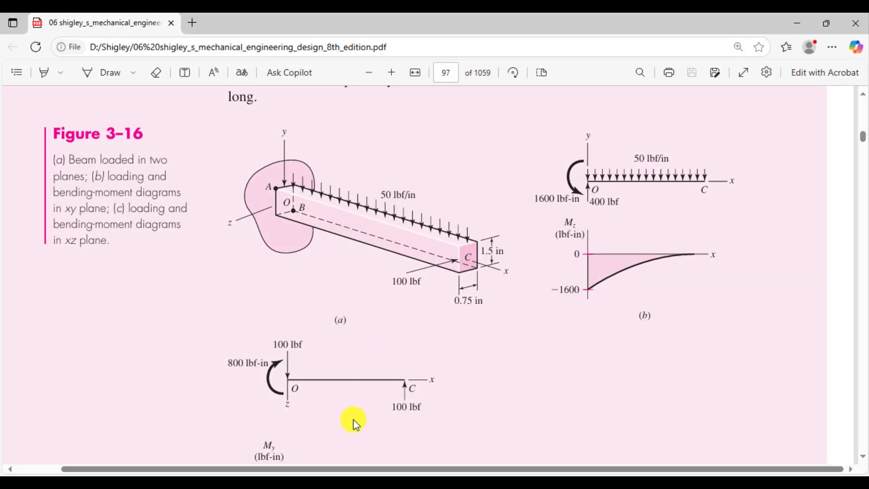
left_click(322, 483)
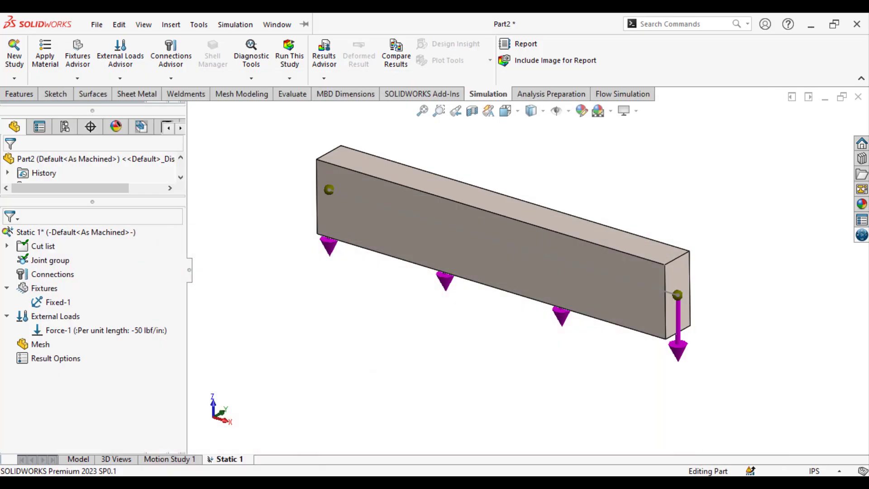
Start a force on the joint at the beam's free end, referenced to the Front Plane, enabling only the in-plane component across the beam's width.
right_click(48, 317)
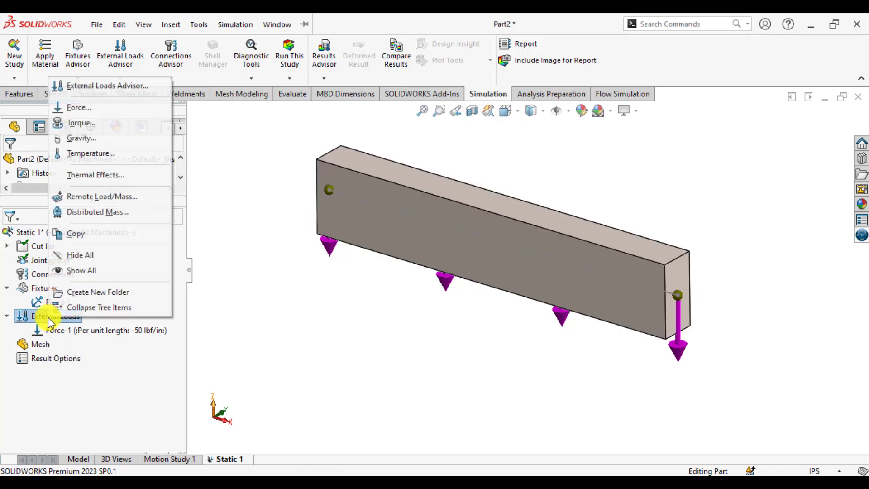
left_click(81, 107)
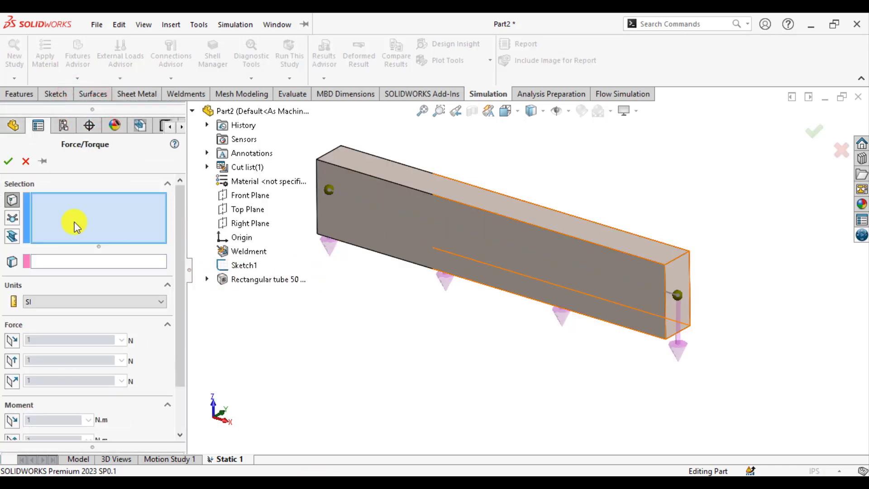
left_click(12, 218)
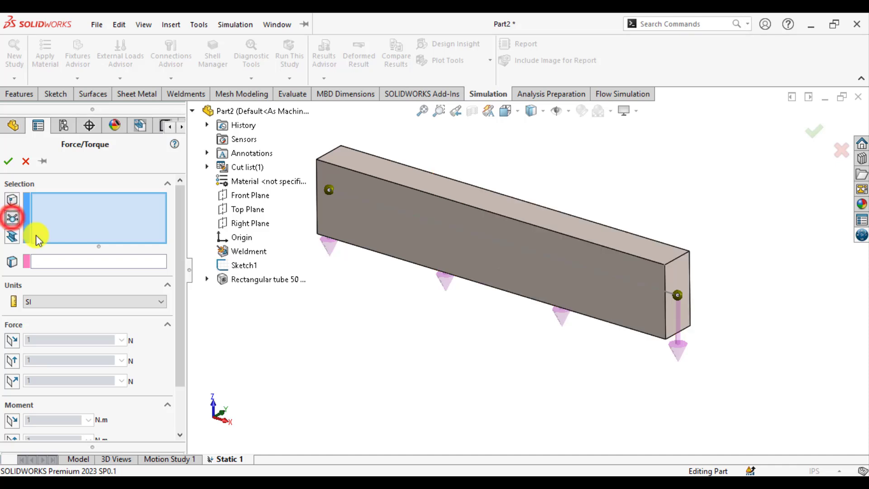
left_click(678, 297)
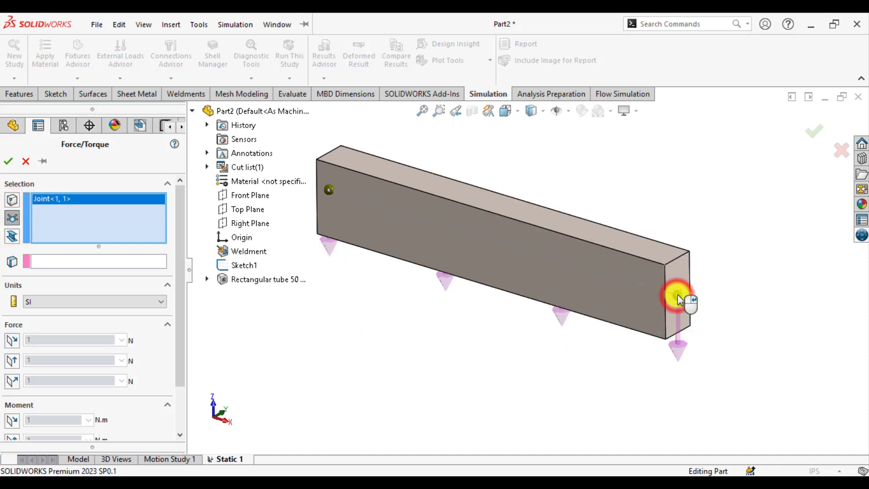
left_click(105, 260)
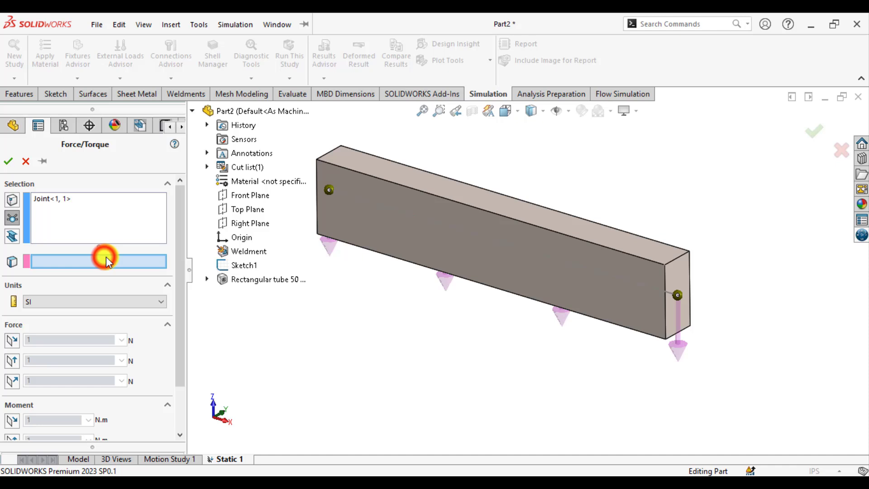
left_click(245, 196)
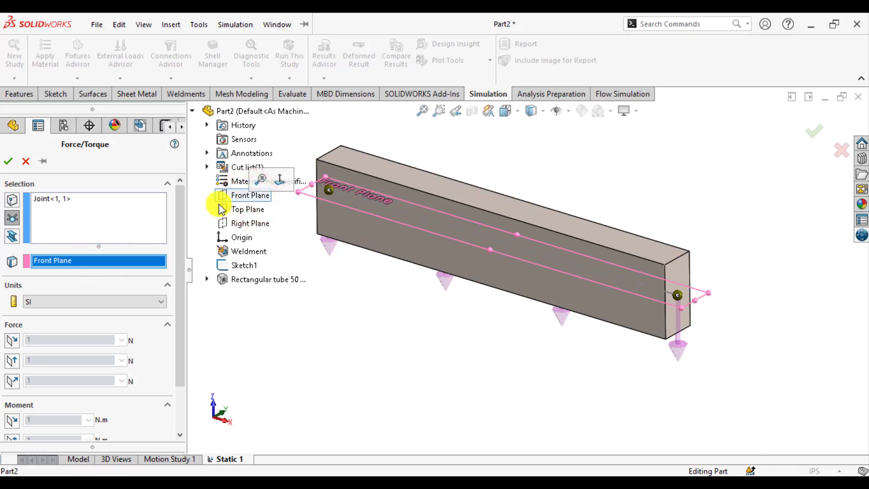
left_click(12, 361)
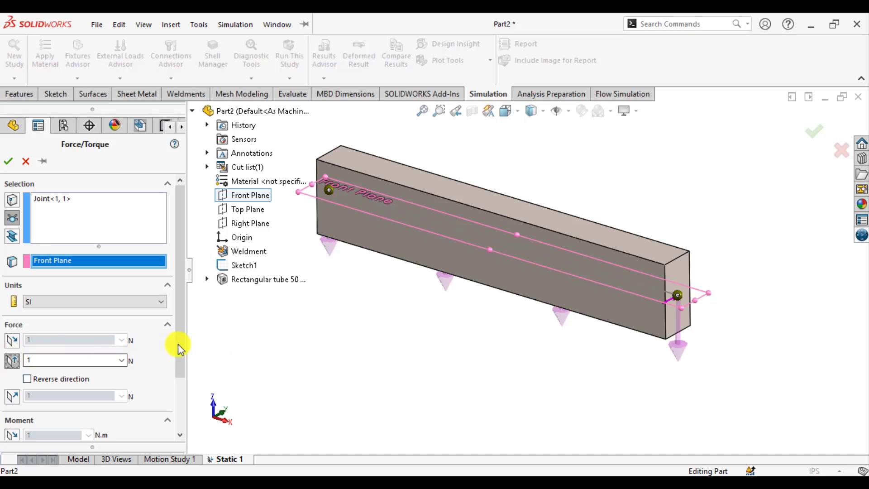
Set the symbol size of the end force's arrow to 200 in its symbol settings.
left_click_drag(177, 349, 181, 398)
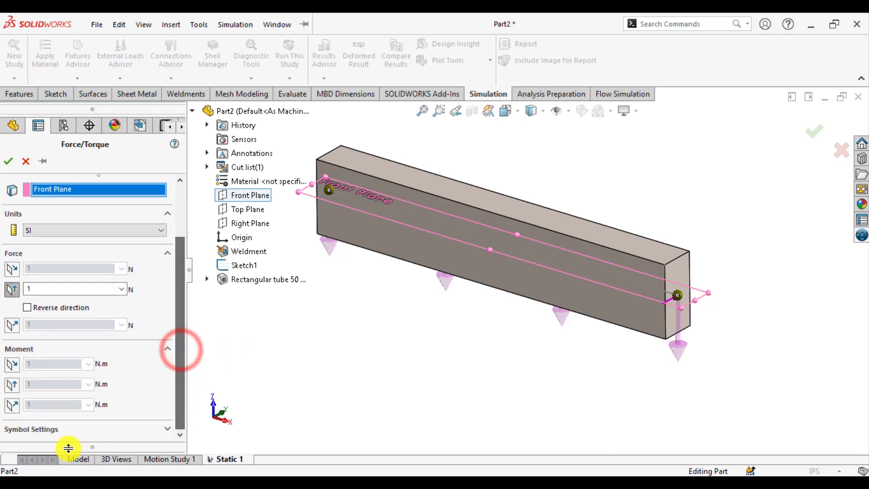
left_click(26, 430)
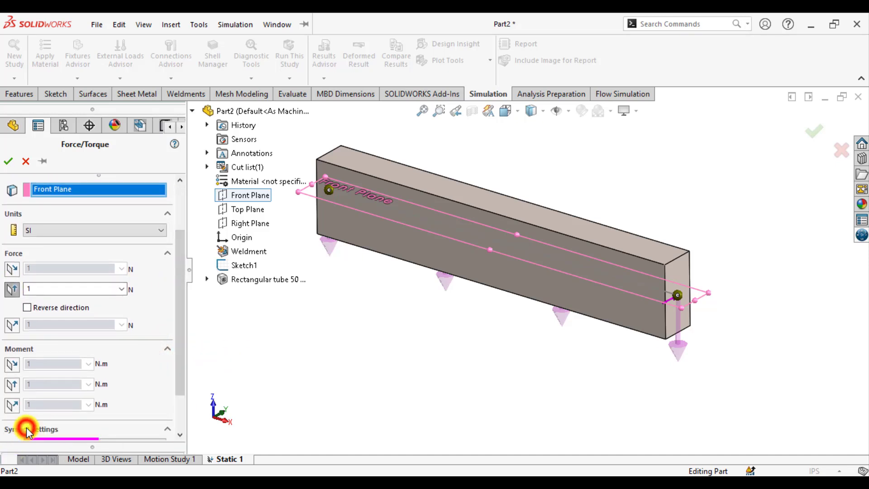
left_click(181, 376)
double_click(70, 410)
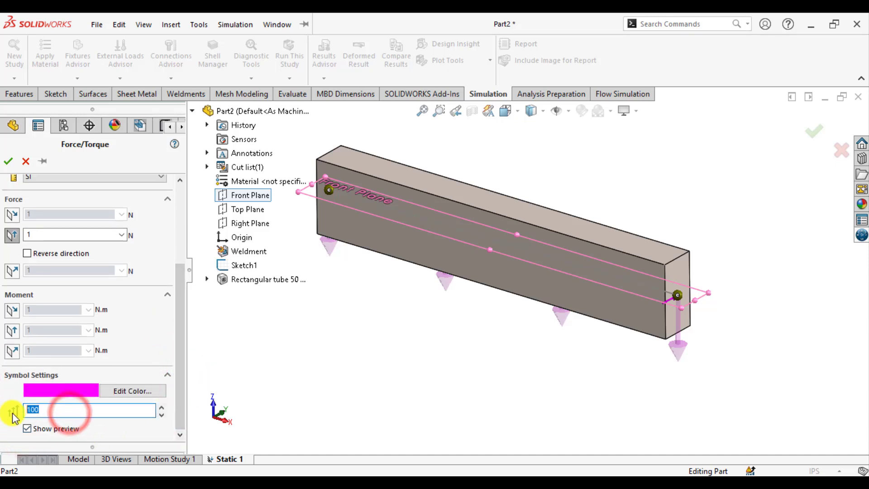
type("2")
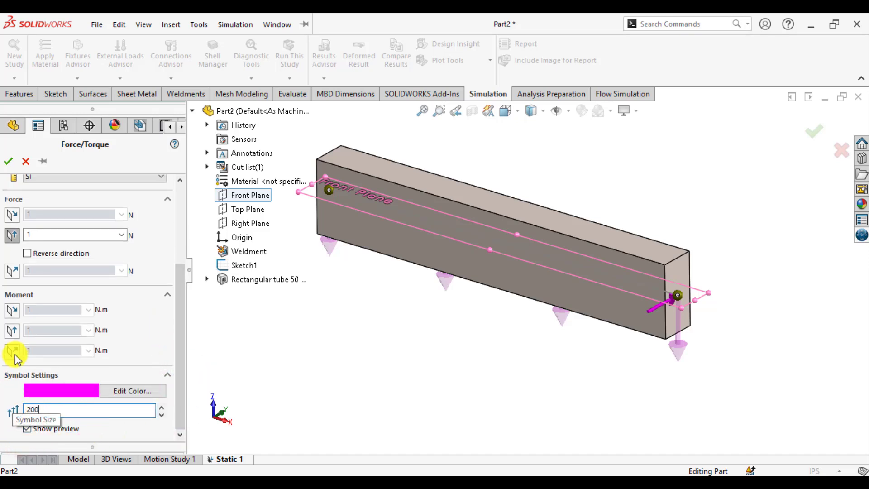
Switch the end force to English (IPS) units, set it to 100 lbf and accept it.
left_click(73, 178)
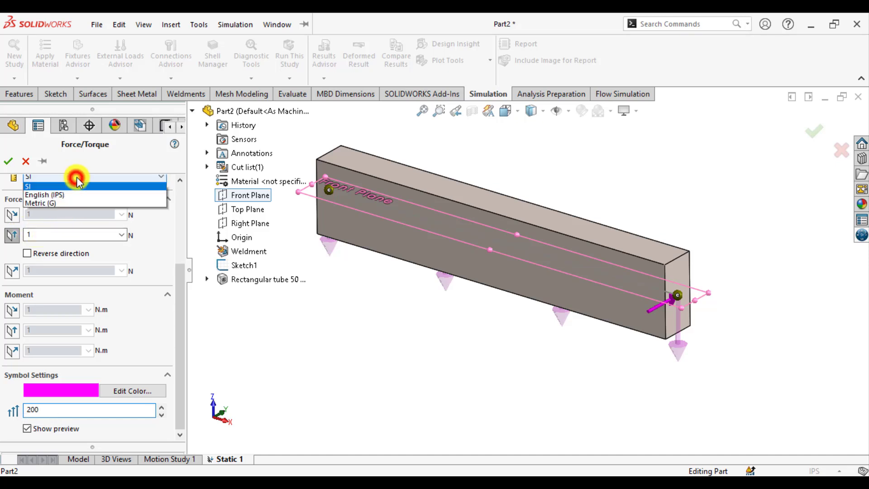
left_click(68, 195)
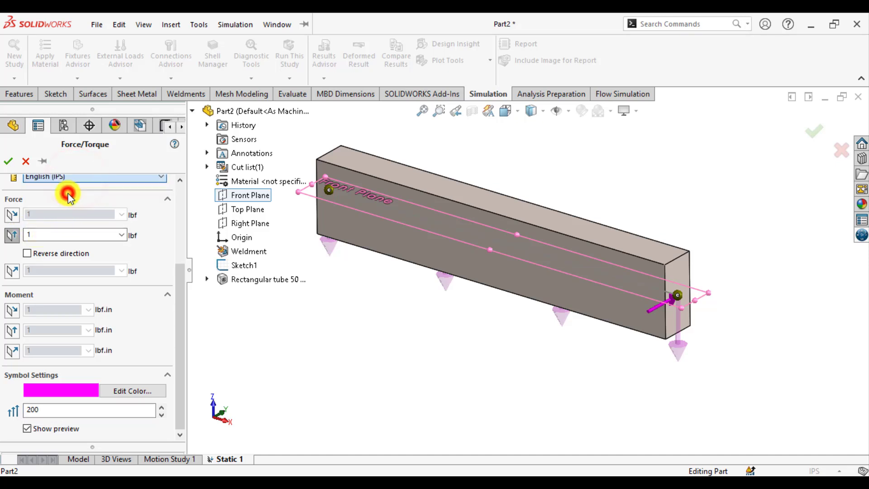
double_click(71, 235)
type("100")
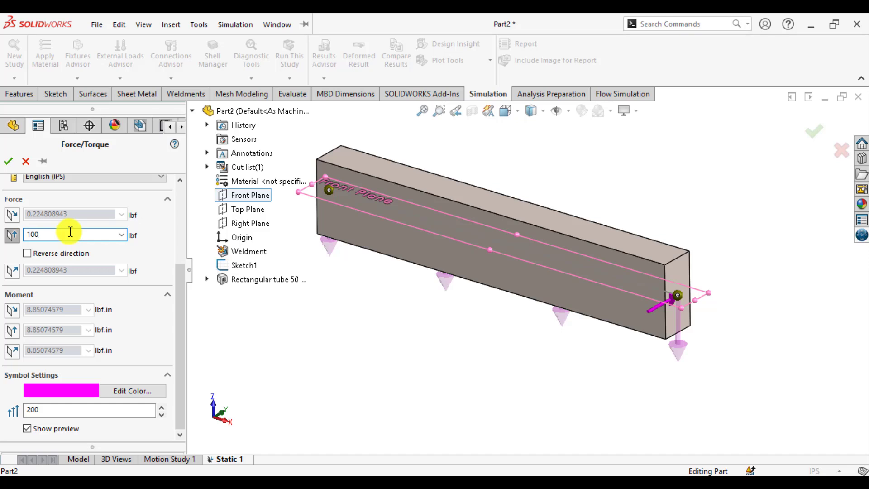
left_click(9, 162)
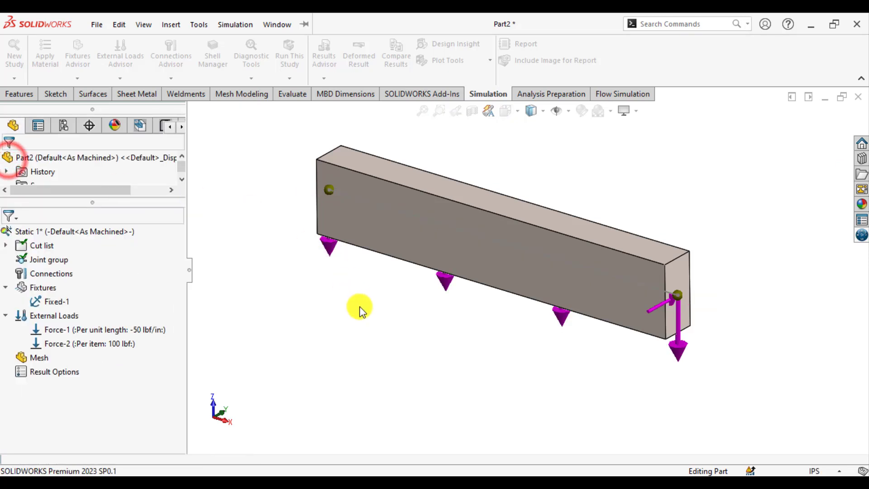
Inspect both loads on the beam and run the static study.
scroll(603, 161, "down", 2)
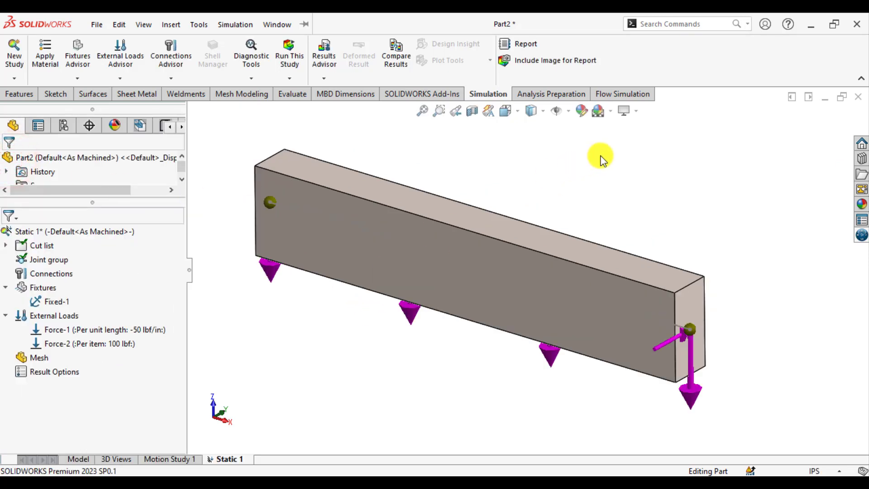
scroll(602, 160, "up", 1)
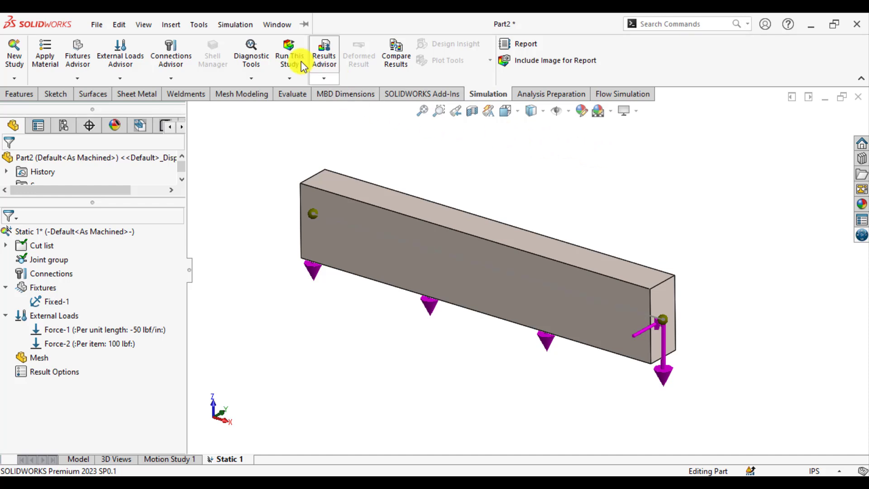
left_click(292, 48)
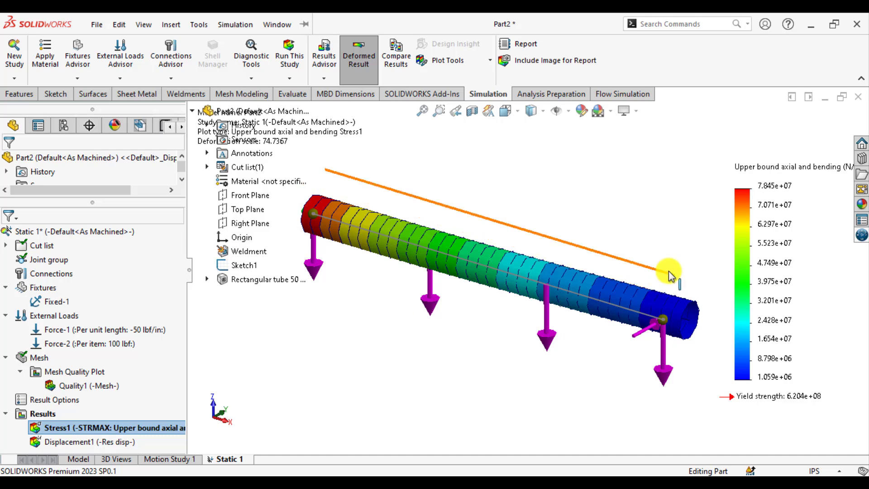
Review the loading and bending-moment diagrams of Figure 3–16 in the textbook PDF.
left_click(320, 487)
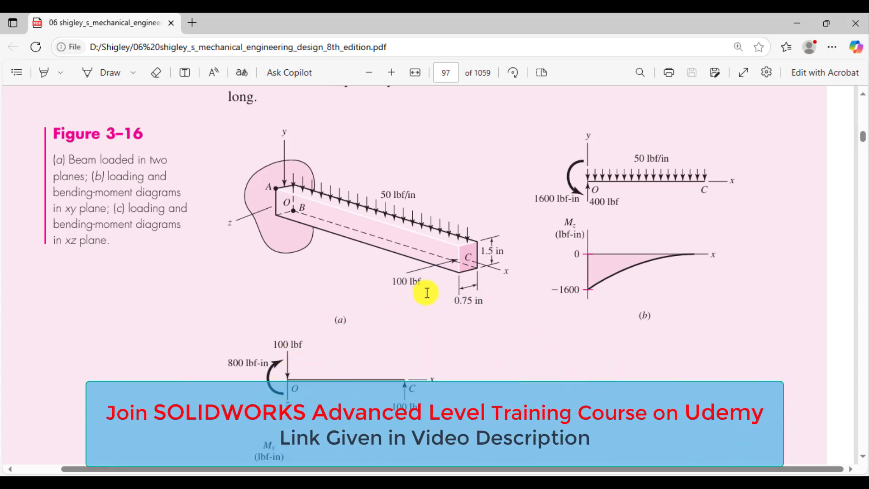
scroll(427, 293, "down", 10)
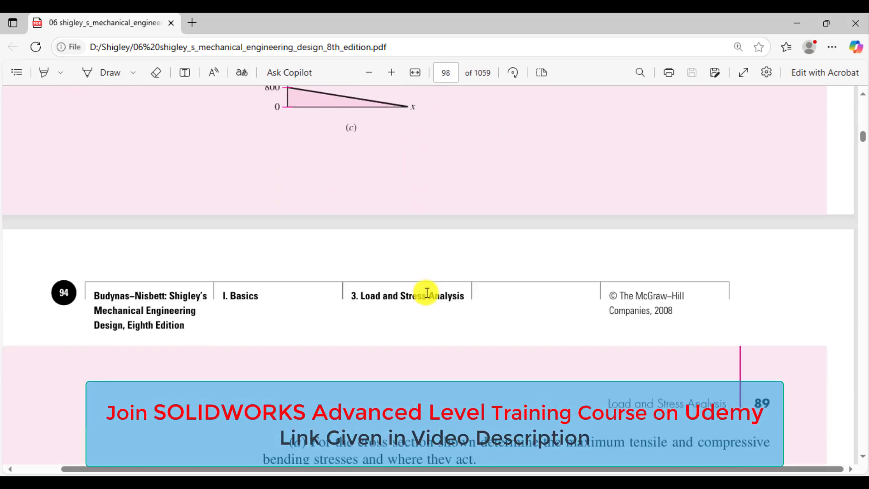
scroll(427, 293, "up", 7)
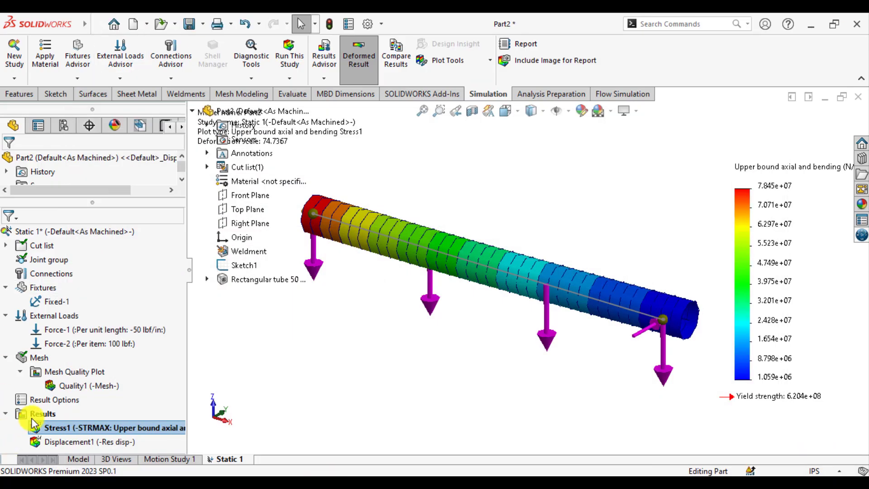
Define a beam diagram of Shear Force in Dir1 for all beams, in lbf units.
right_click(34, 416)
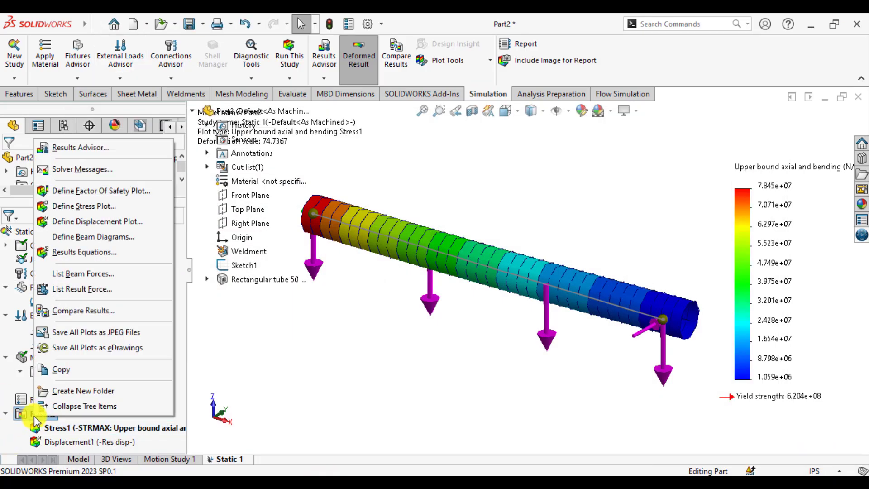
left_click(62, 239)
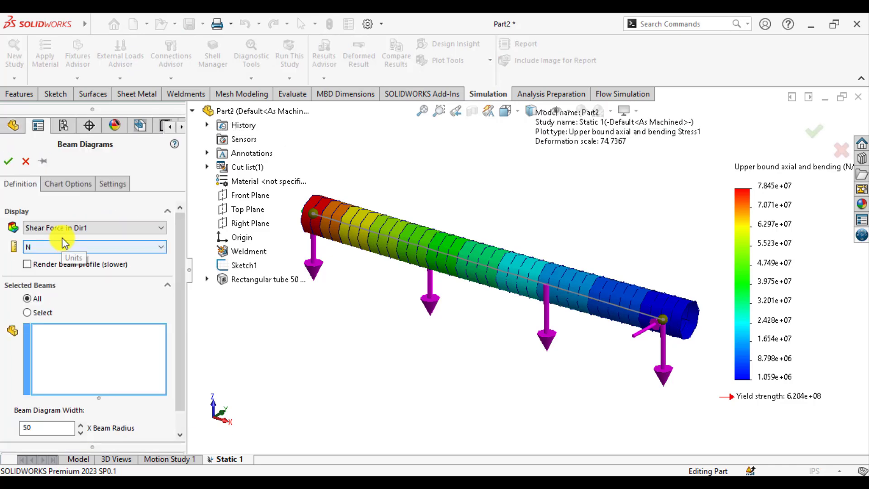
left_click(70, 245)
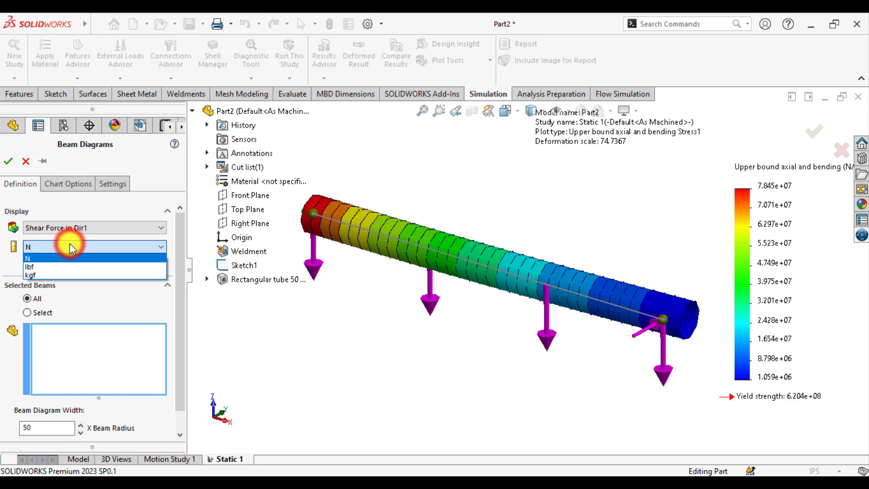
left_click(44, 266)
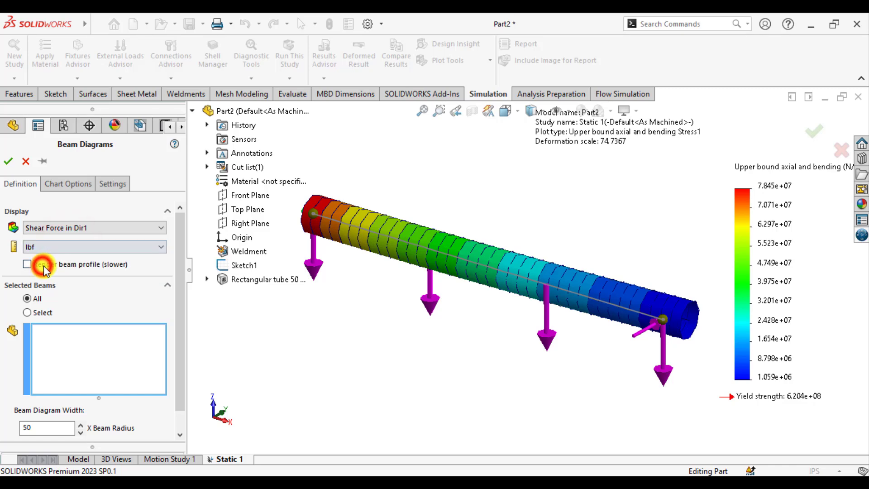
left_click(8, 163)
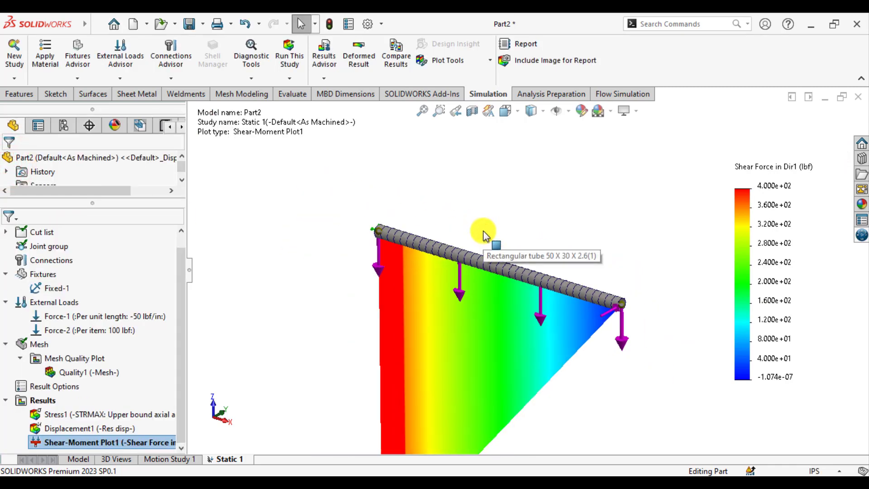
Examine the shear force diagram along the beam and compare it with the loading diagrams in the textbook PDF.
scroll(483, 235, "up", 3)
middle_click_drag(509, 334, 534, 312)
scroll(484, 271, "up", 1)
scroll(479, 381, "down", 1)
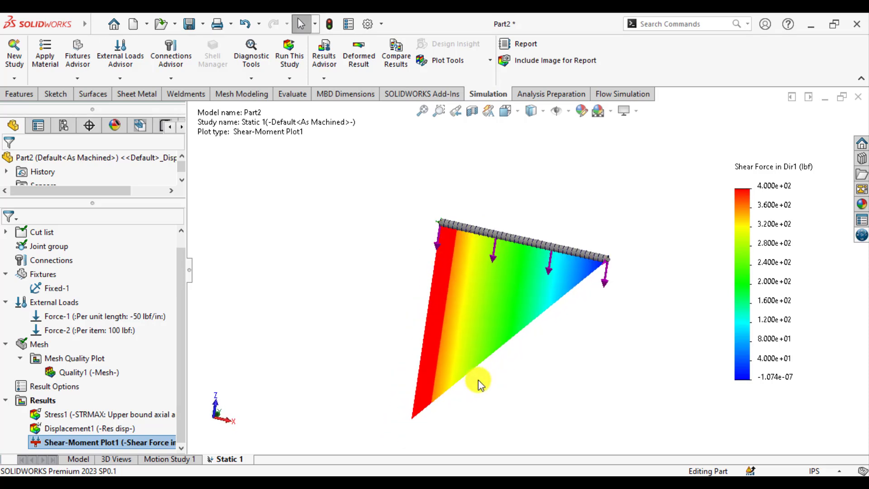
scroll(480, 384, "down", 1)
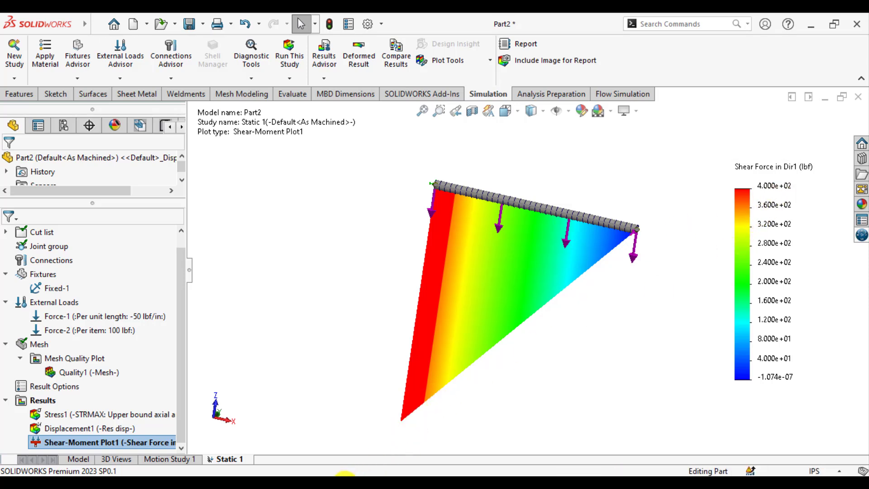
left_click(325, 487)
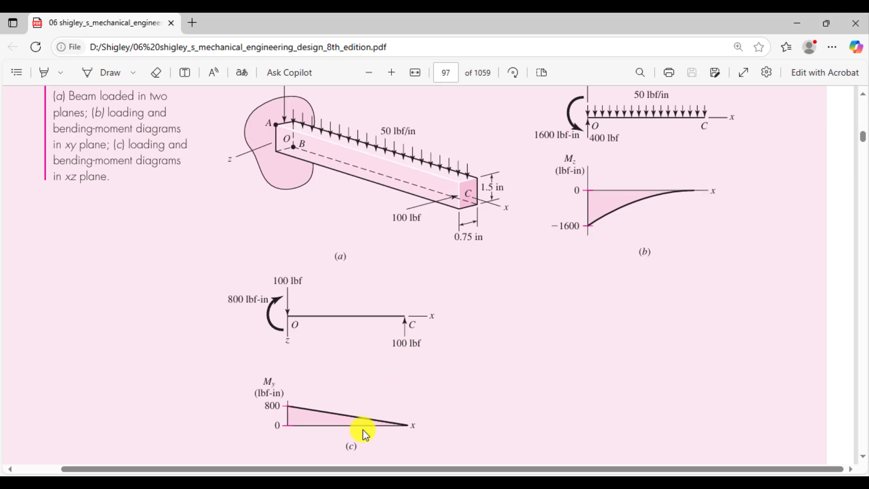
left_click(325, 476)
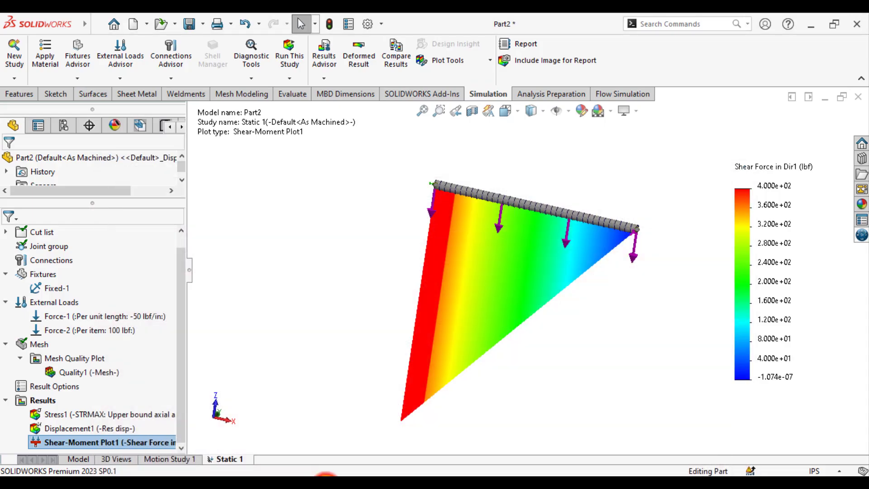
Define a beam diagram of Moment about Dir1 for all beams, in lbf.in units.
right_click(40, 401)
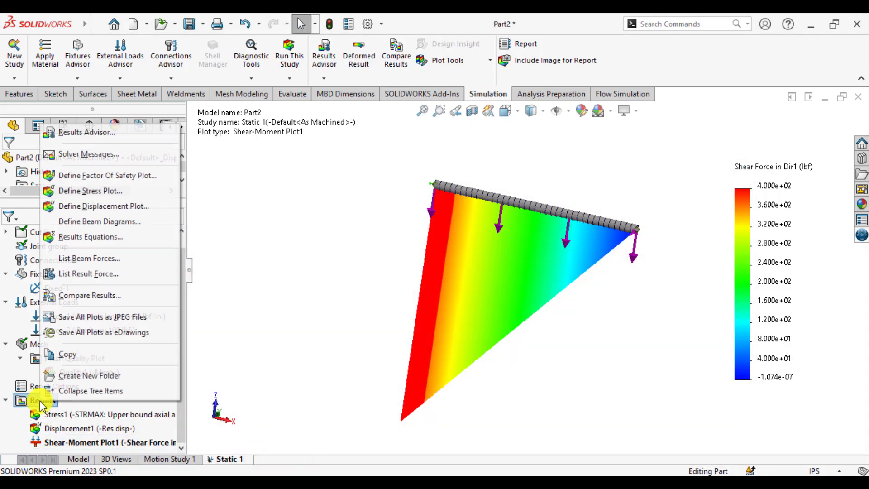
left_click(104, 222)
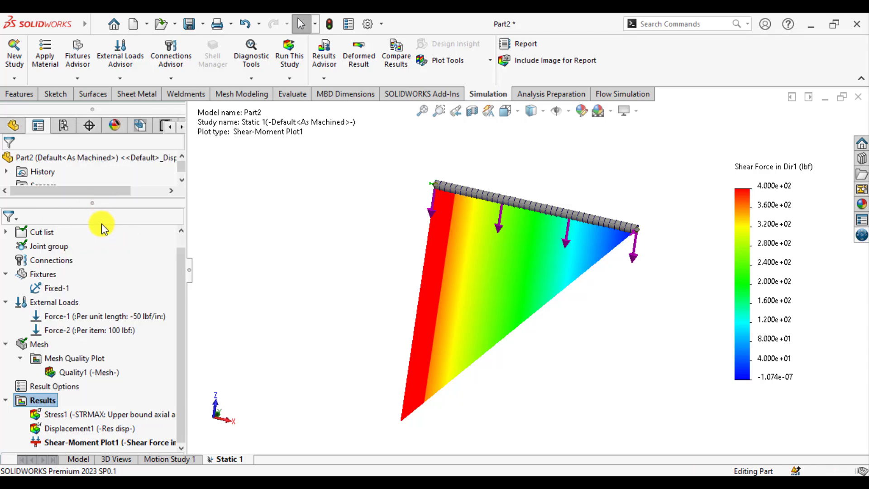
left_click(74, 228)
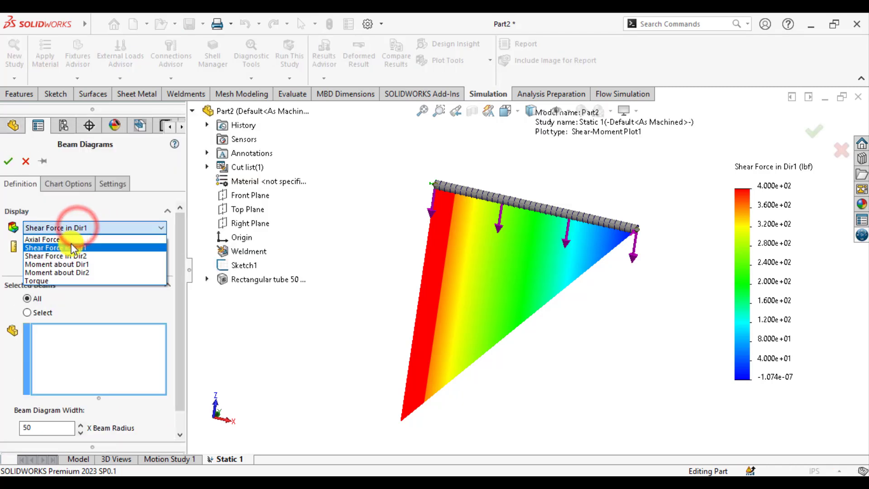
left_click(67, 266)
left_click(59, 247)
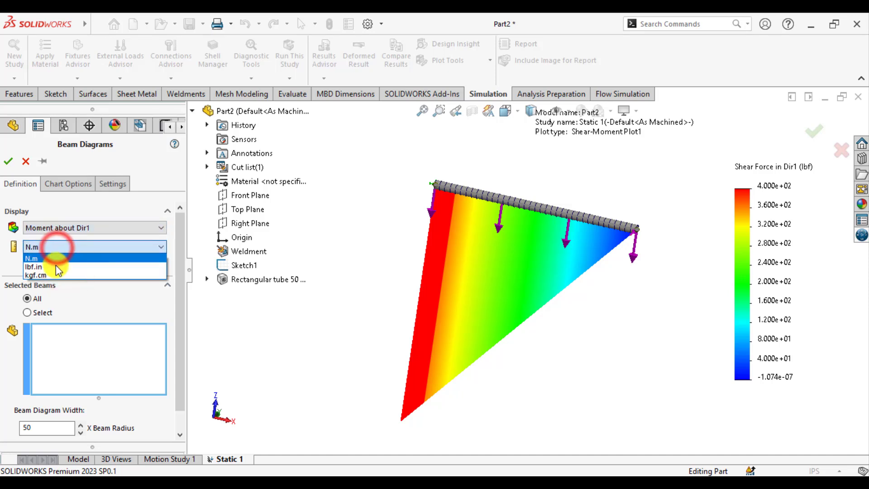
left_click(56, 270)
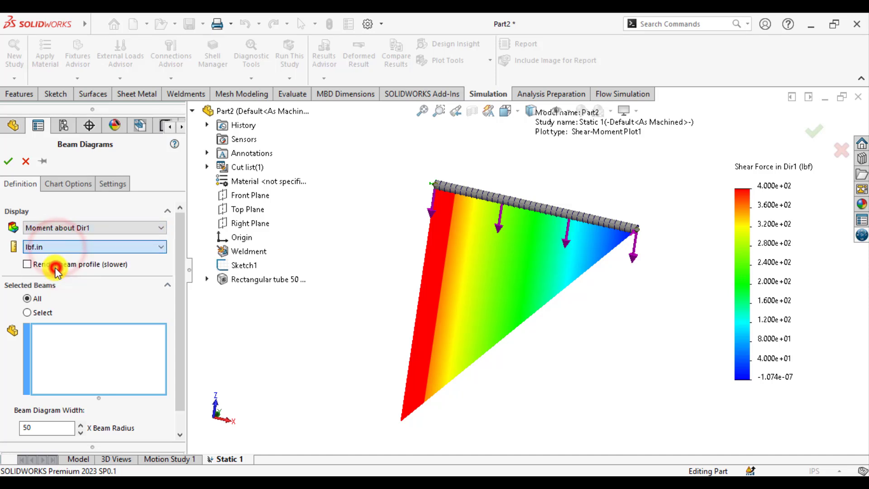
left_click(10, 162)
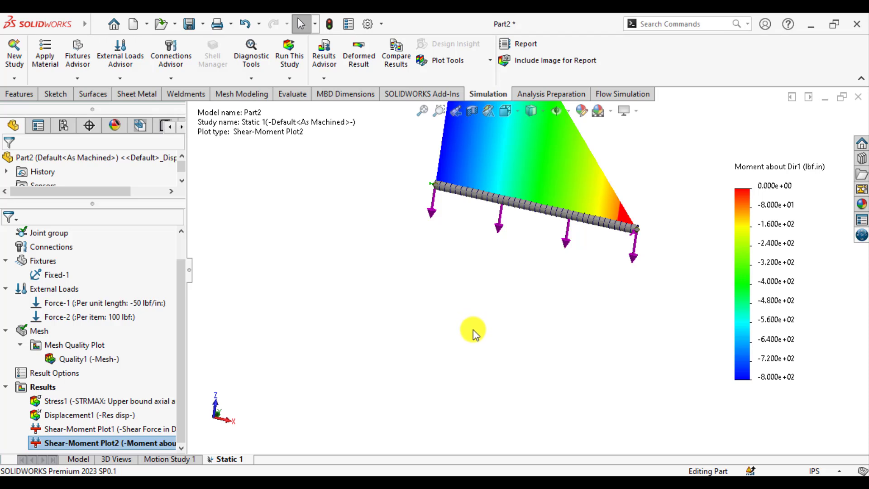
Examine the Moment about Dir1 diagram along the beam and compare it with the bending-moment diagrams in the textbook PDF.
scroll(473, 334, "up", 5)
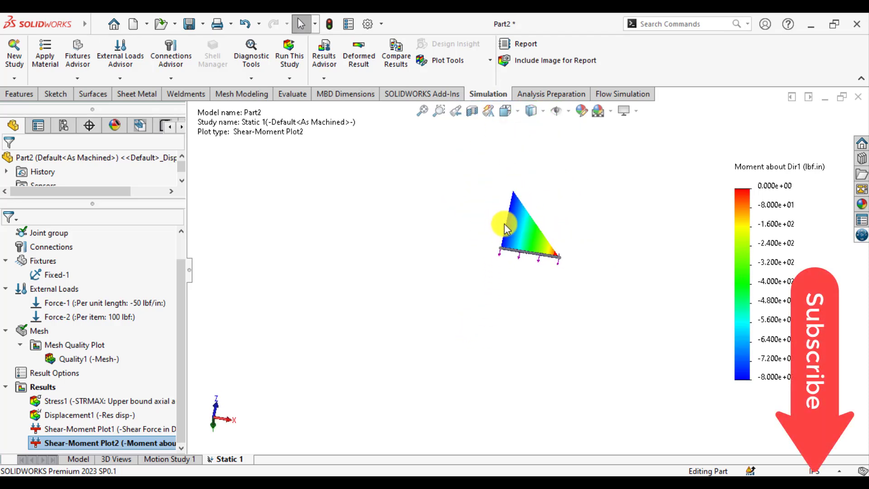
scroll(506, 228, "down", 5)
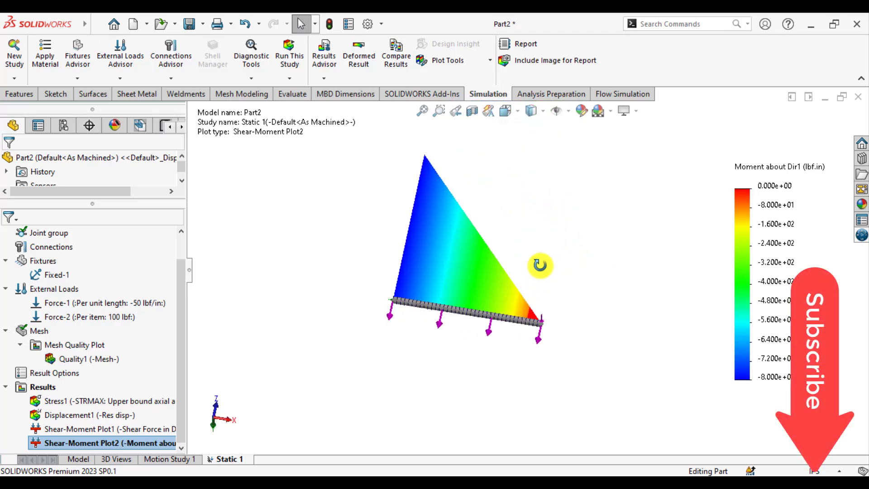
middle_click_drag(540, 265, 524, 237)
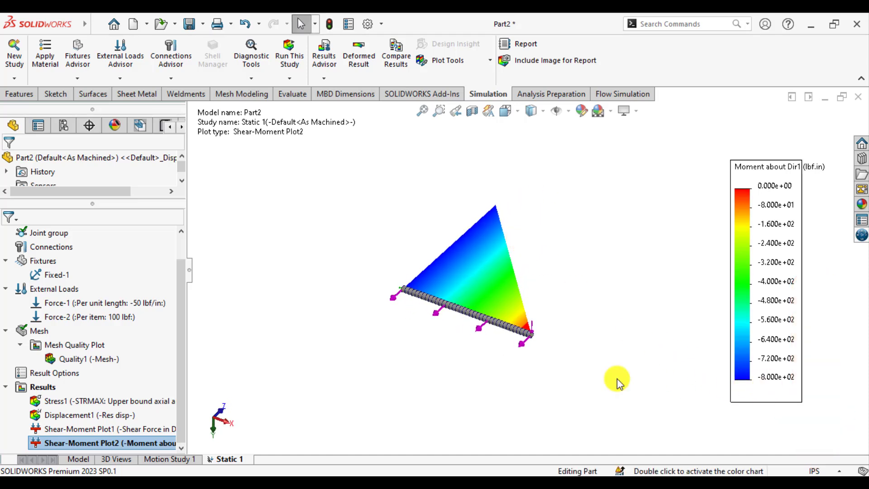
left_click(323, 483)
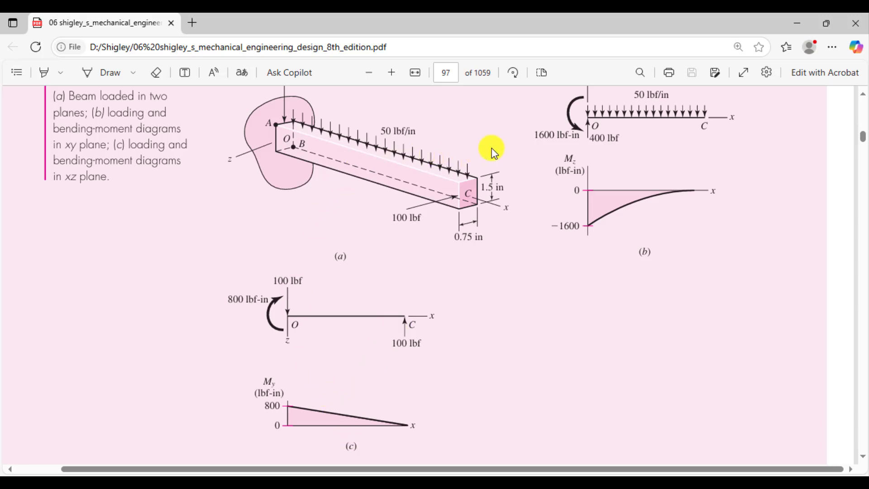
left_click(321, 483)
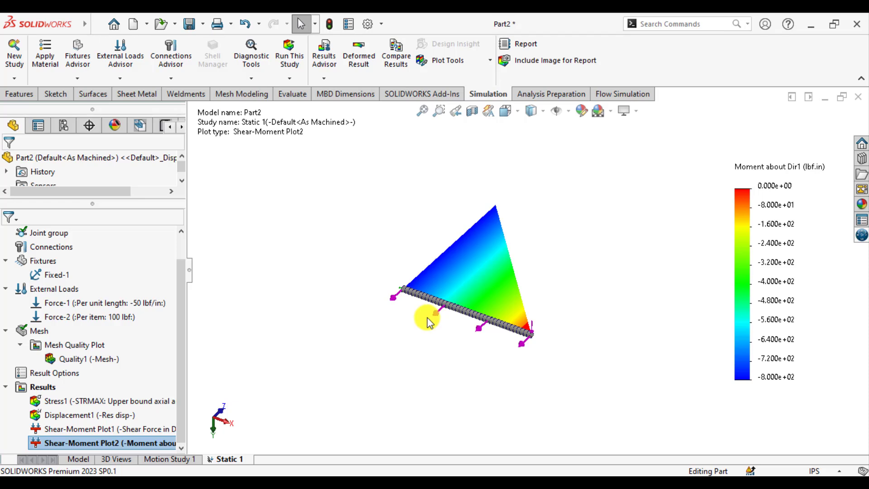
scroll(533, 282, "down", 2)
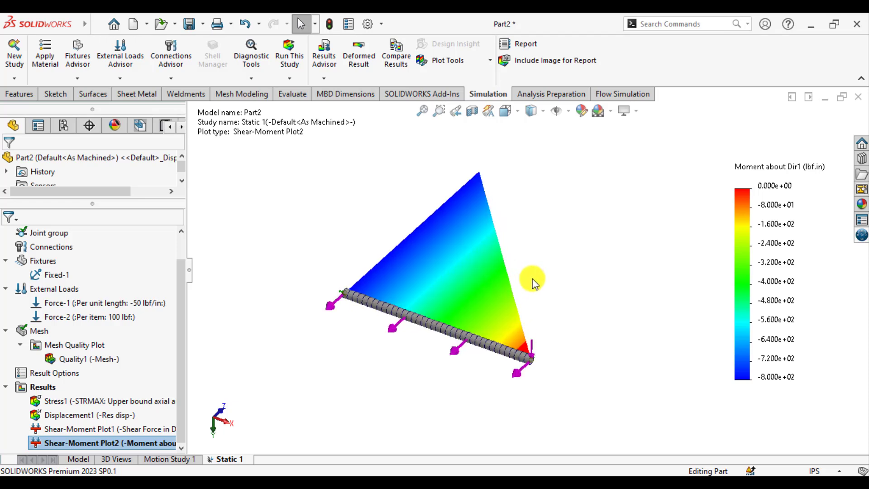